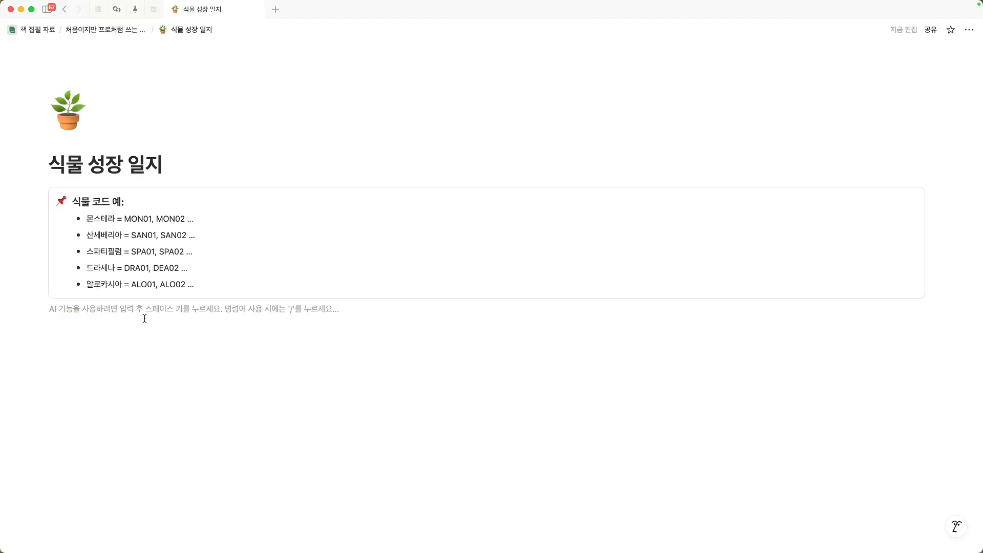
Step: Start a numbered list below the plant code callout with "내가 키우는 식물은 여러개, 같은 종류도 여러개가 있을 수 있다."
text(1. 내가 키우)
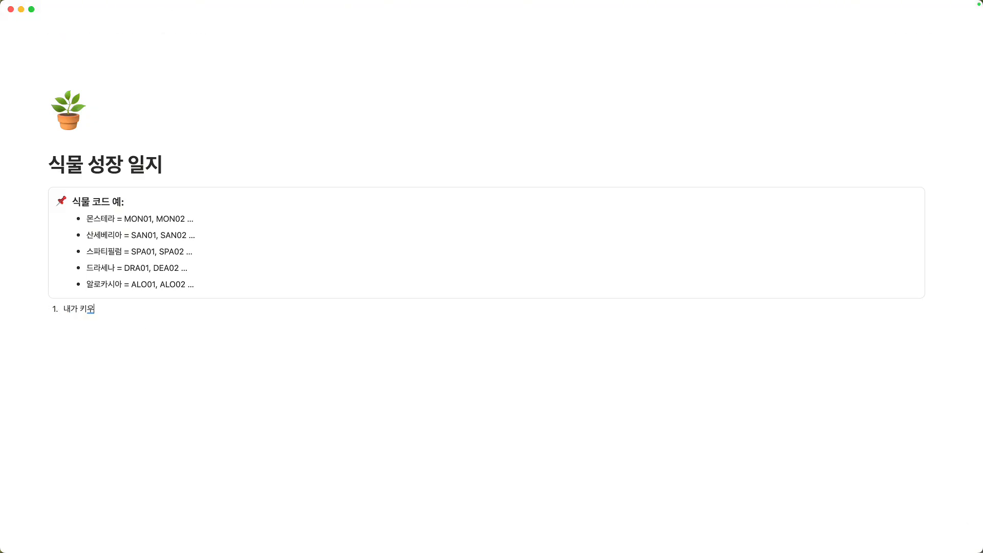
text(는 식물은 에)
text(러개, 같은 종류도)
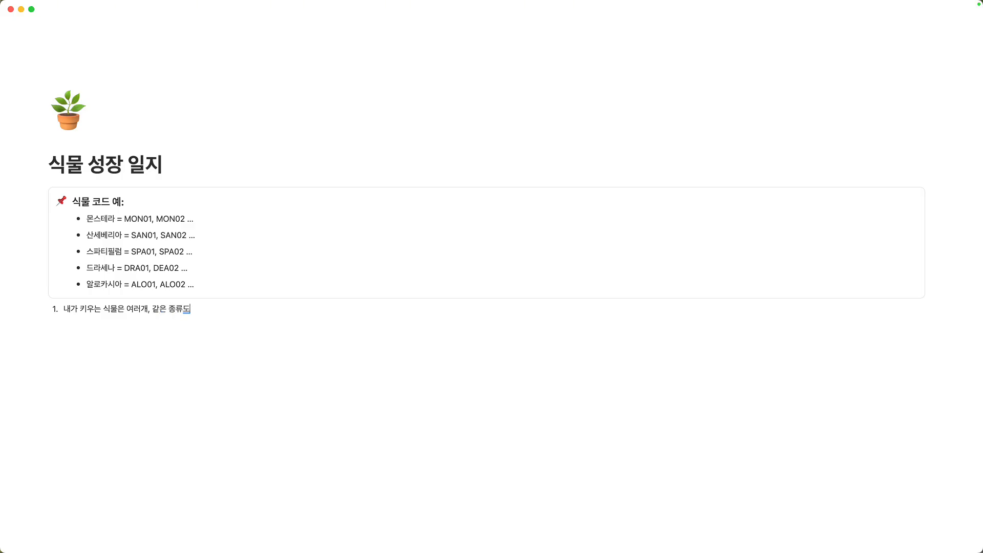
text( 여러개가 있을 수 있대)
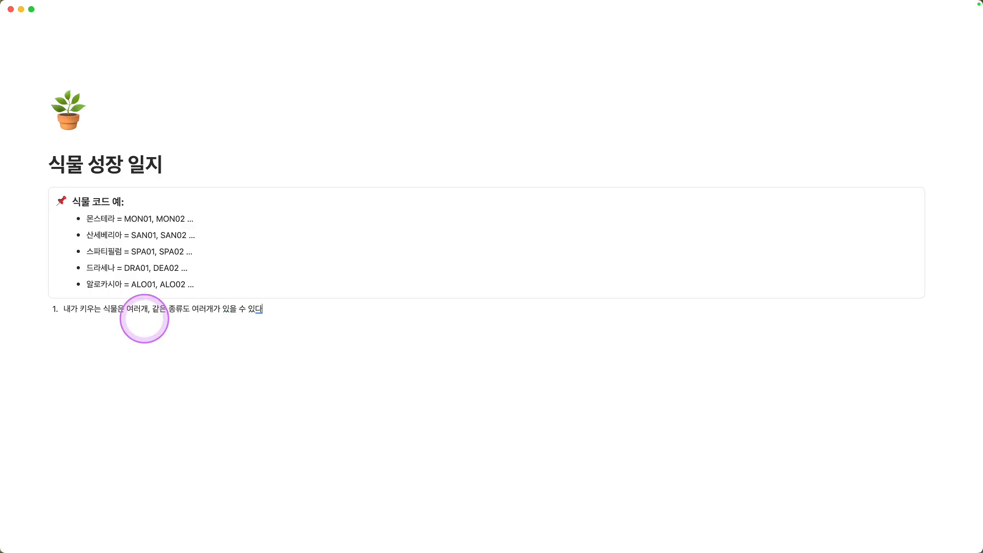
key(BackSpace)
text(다.)
Step: Add a second numbered item reading "매일매일 식물 성장 일지를 쓴다."
key(Return)
text(메일매일 스물 성장 일지를 쓴다)
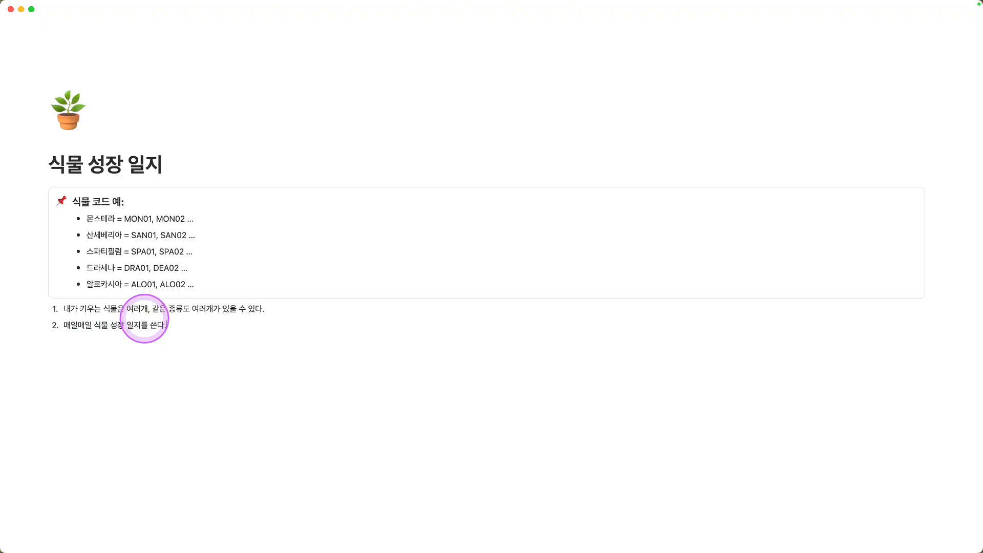
Step: End the numbered list and add the plain line "→ 제목 속성??" below it
key(Return)
key(Return)
text(ㅓ)
text( 제목)
text( 소ㄱ세)
key(Return)
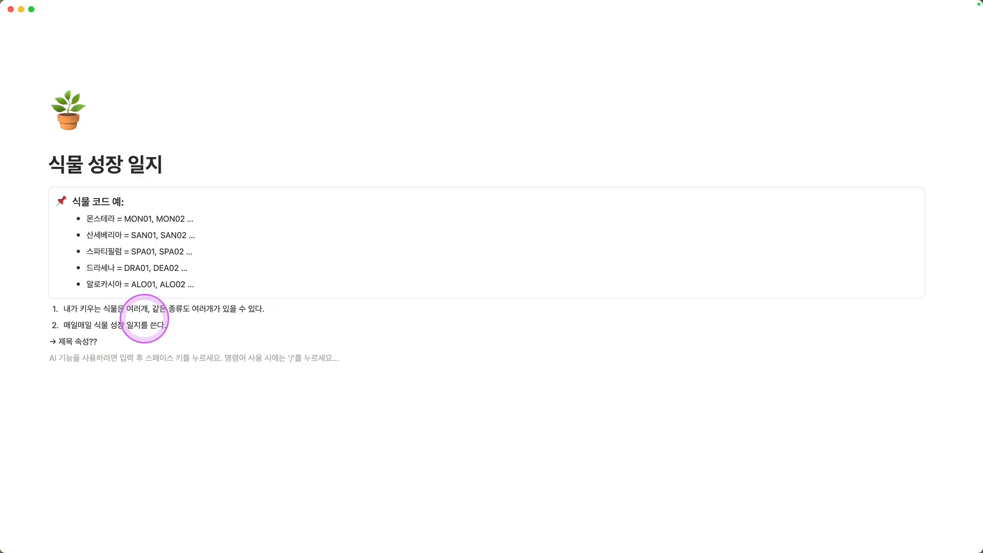
Step: Examine the plant code examples in the callout against the two numbered notes on plants and daily journal entries
drag(110, 311, 117, 310)
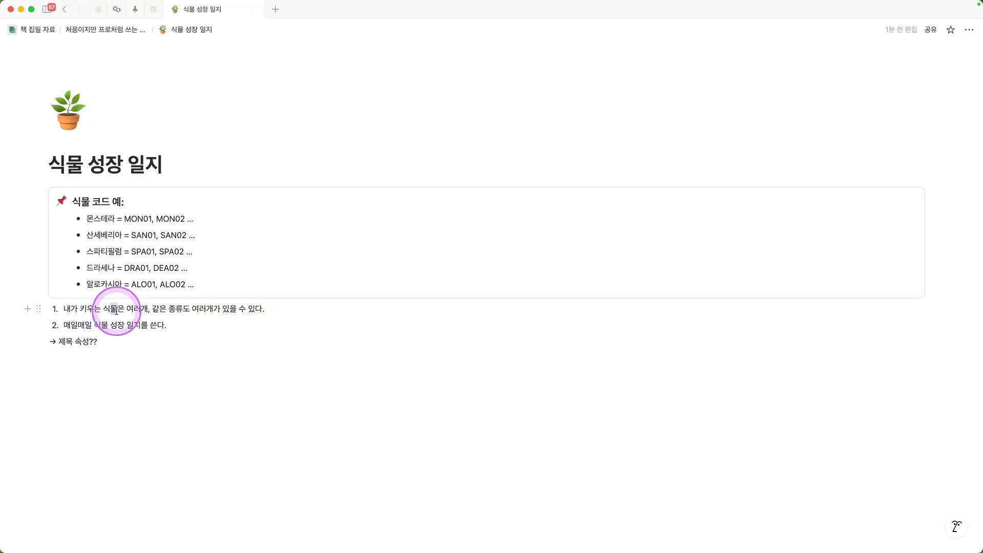
click(107, 356)
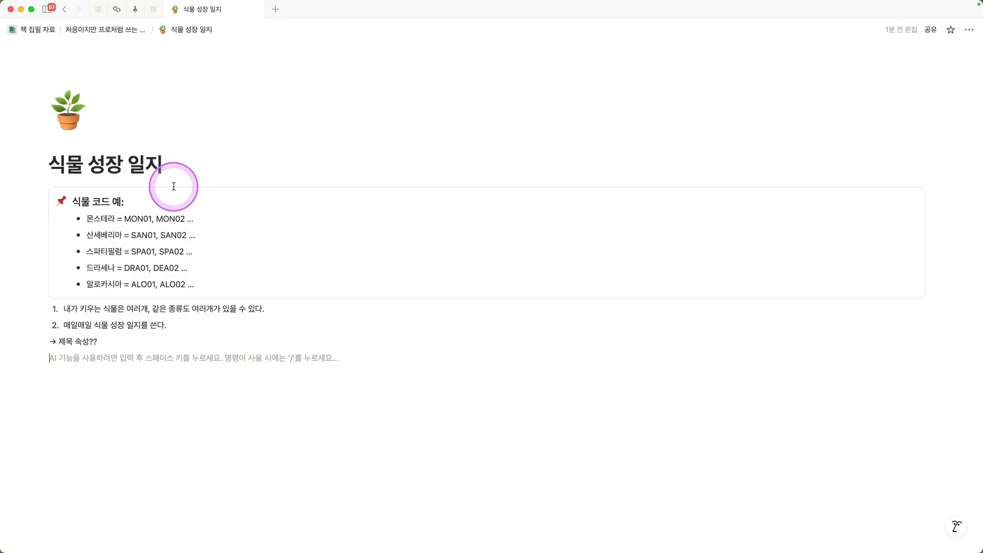
drag(87, 219, 122, 236)
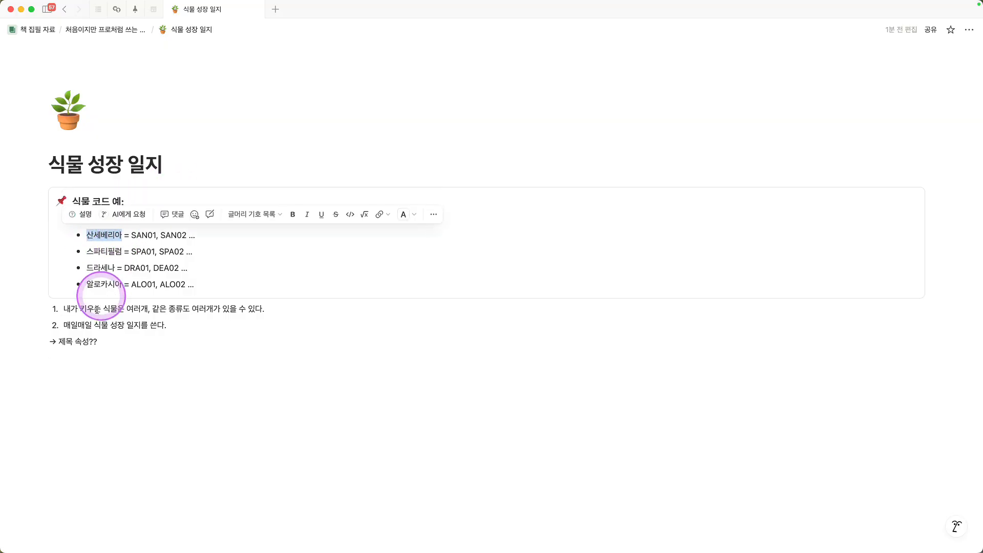
click(66, 357)
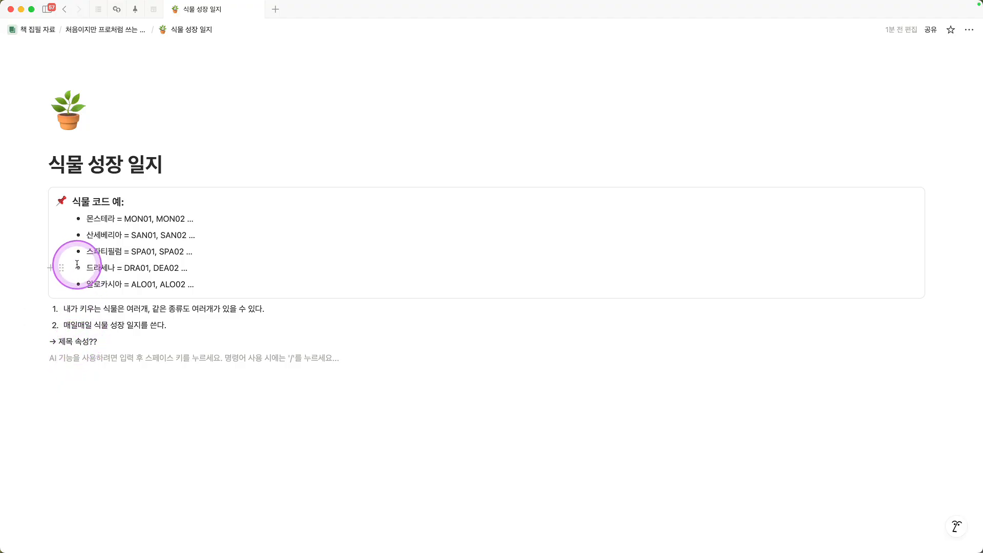
drag(86, 219, 113, 221)
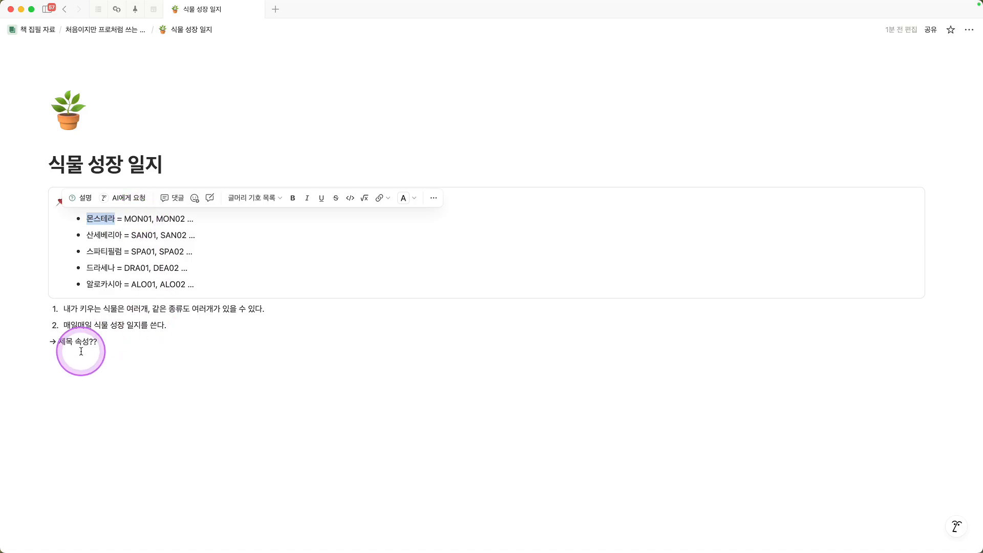
click(110, 270)
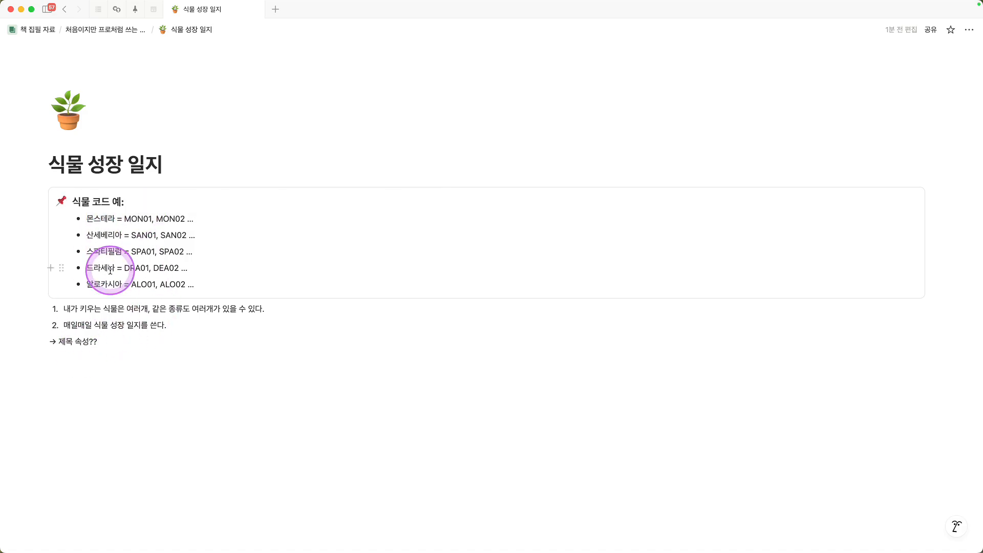
click(113, 270)
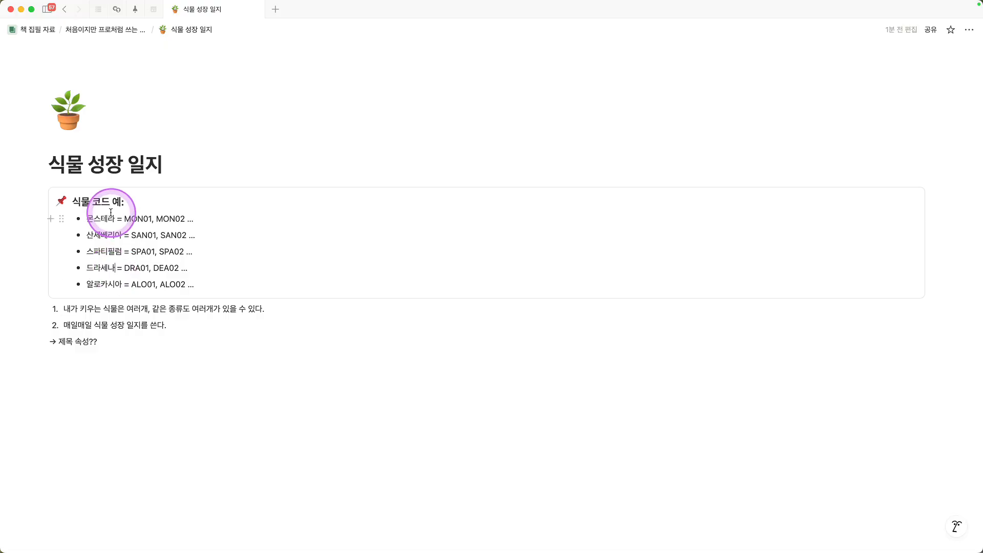
drag(111, 201, 70, 203)
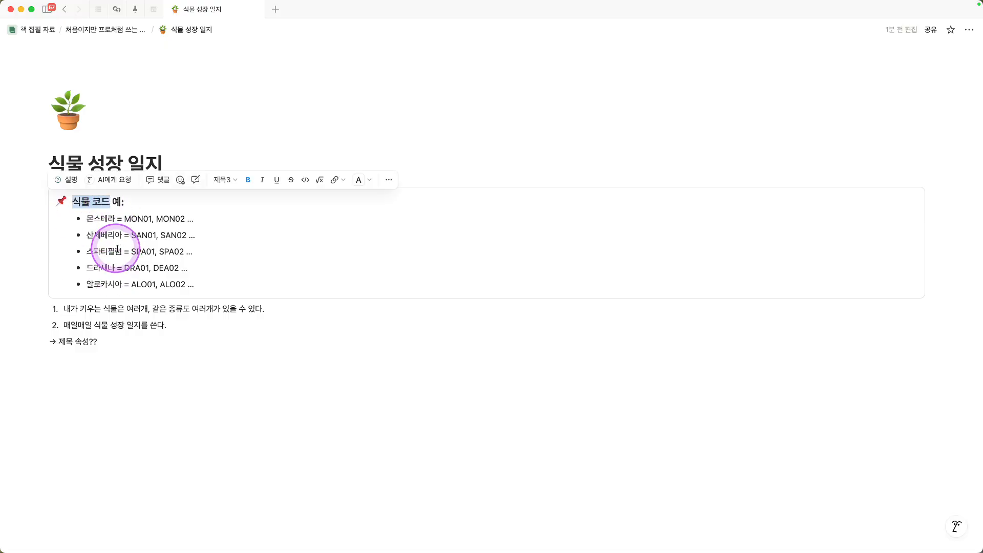
click(133, 219)
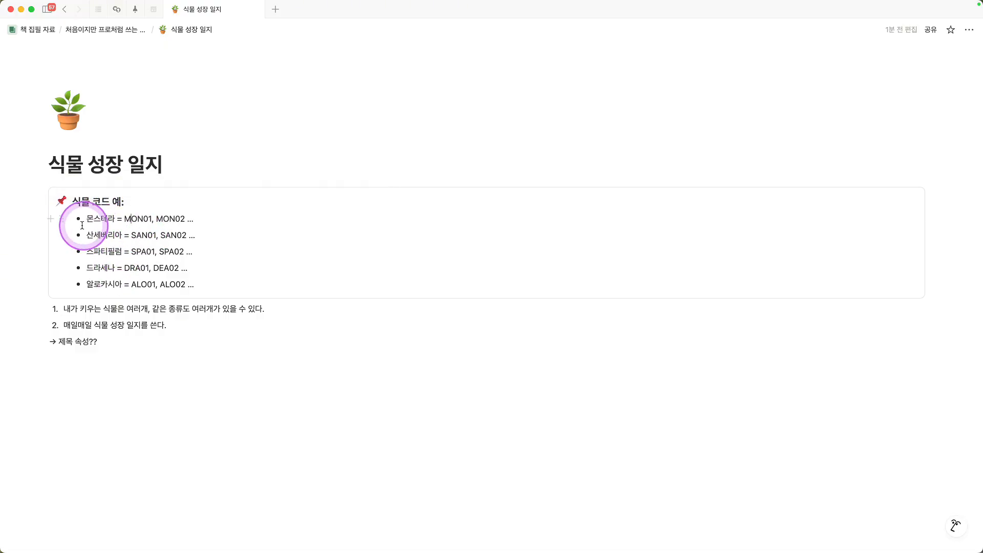
drag(125, 219, 182, 220)
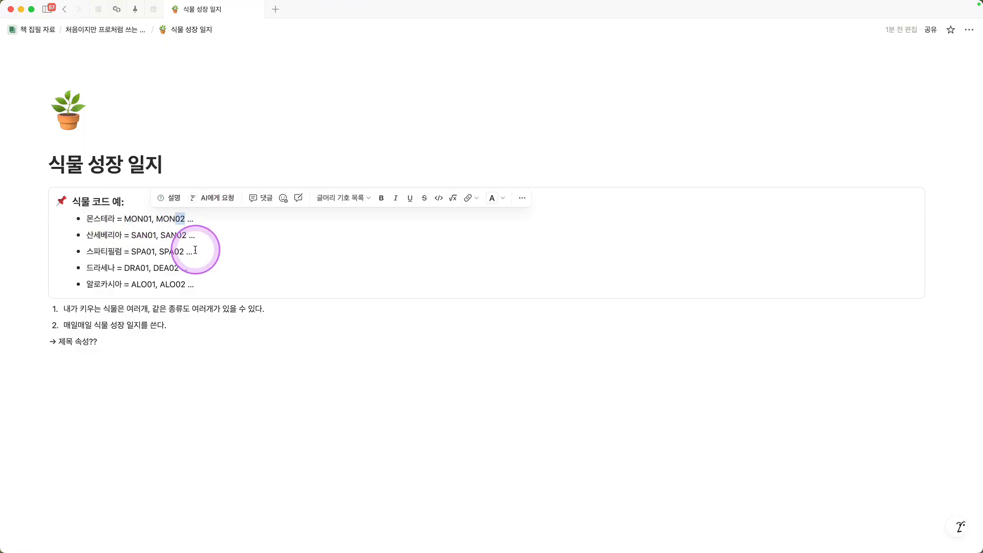
click(183, 241)
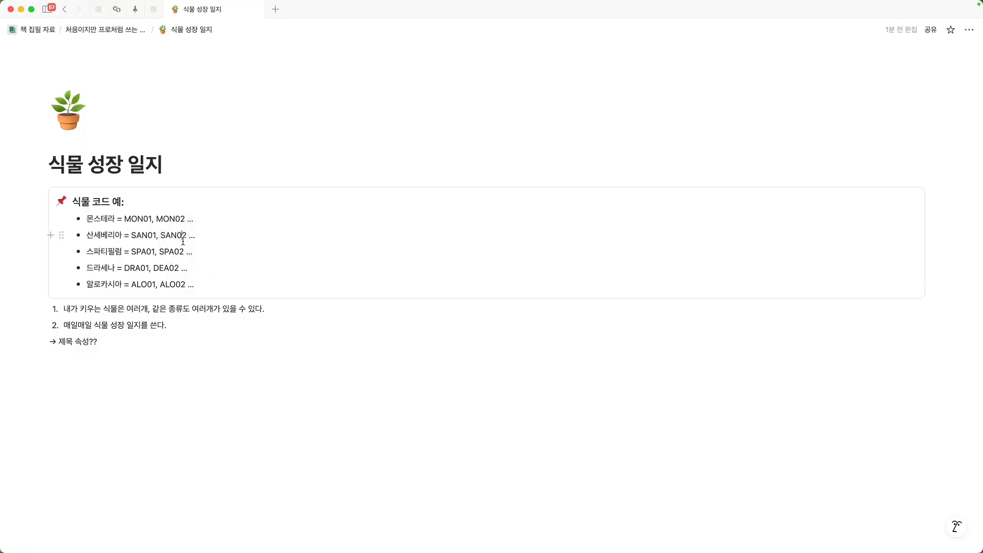
click(185, 219)
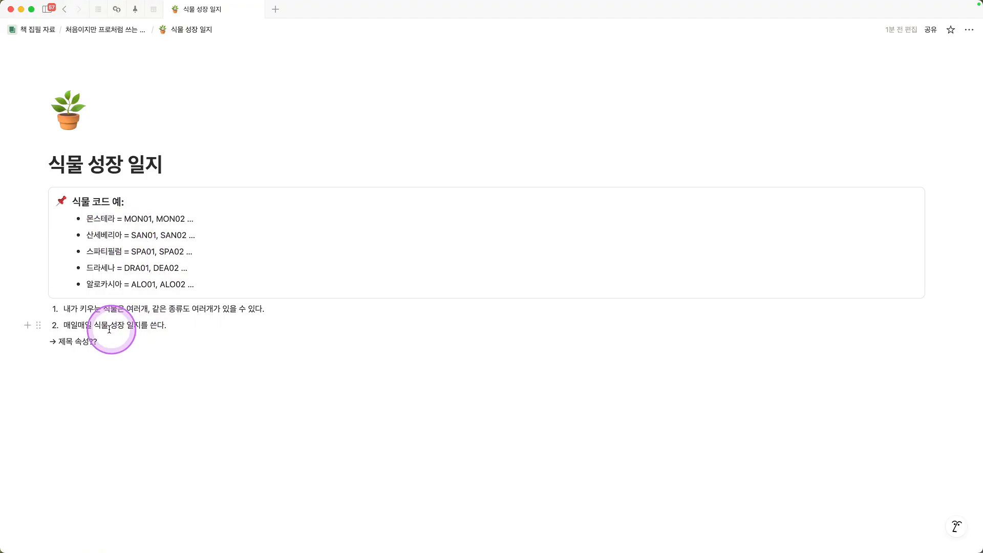
drag(94, 325, 144, 326)
drag(64, 327, 94, 328)
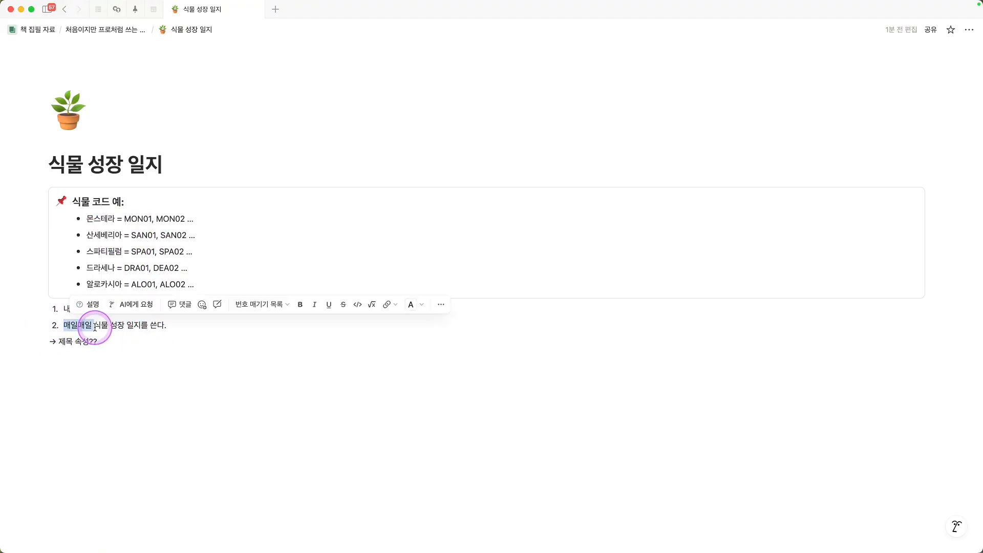
click(126, 327)
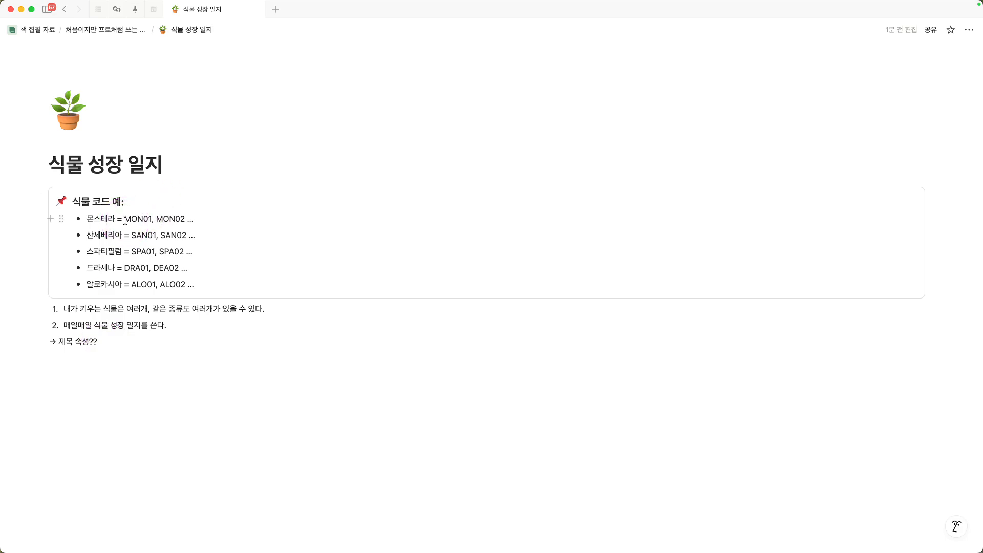
Step: Write the example titles "20250908-MON01" and "20250908-MON02" on separate lines below "→ 제목 속성??"
click(76, 357)
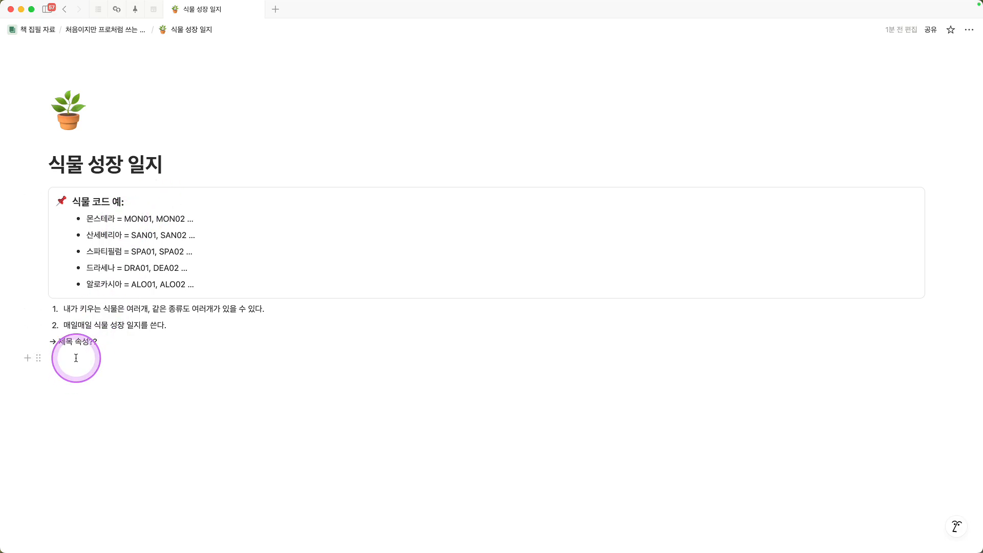
click(73, 357)
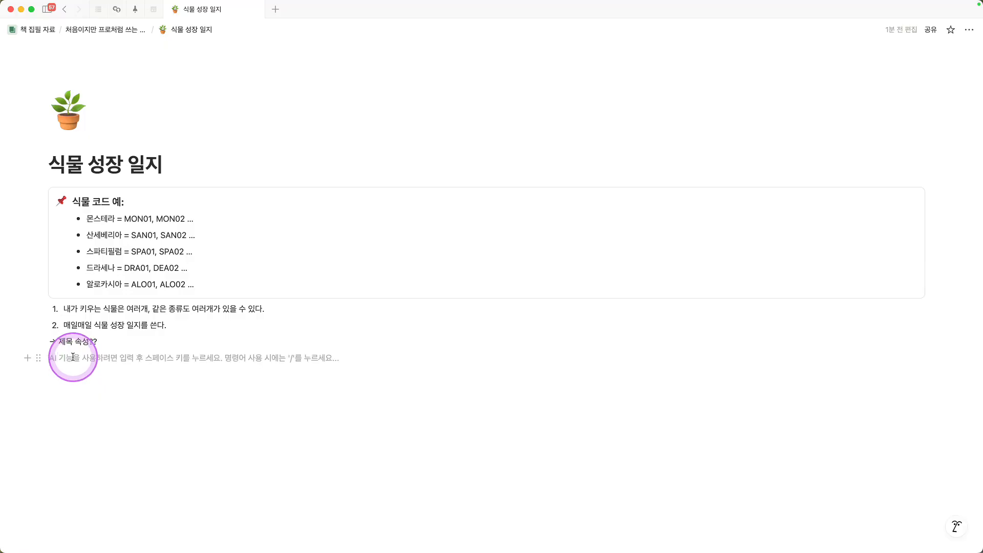
text(20250908-)
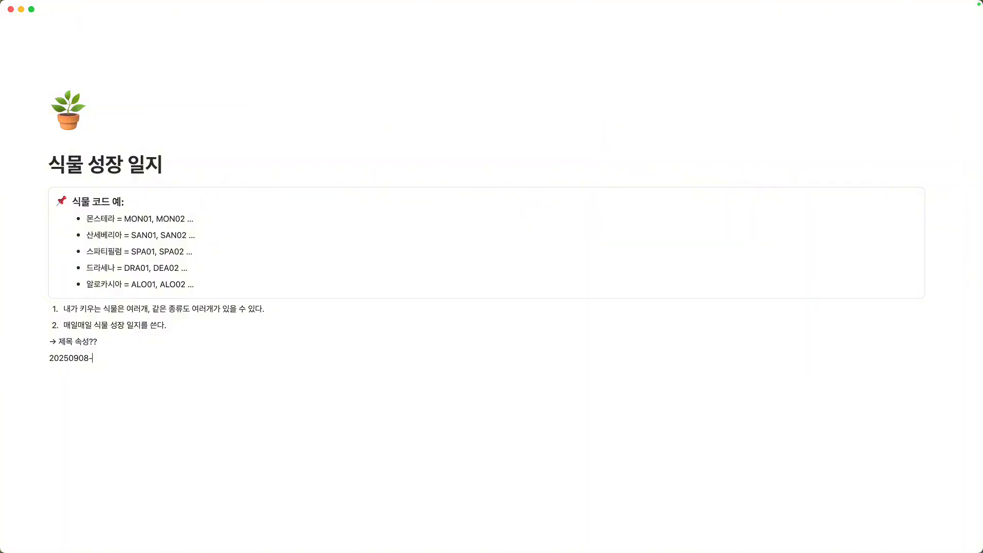
text(MON01)
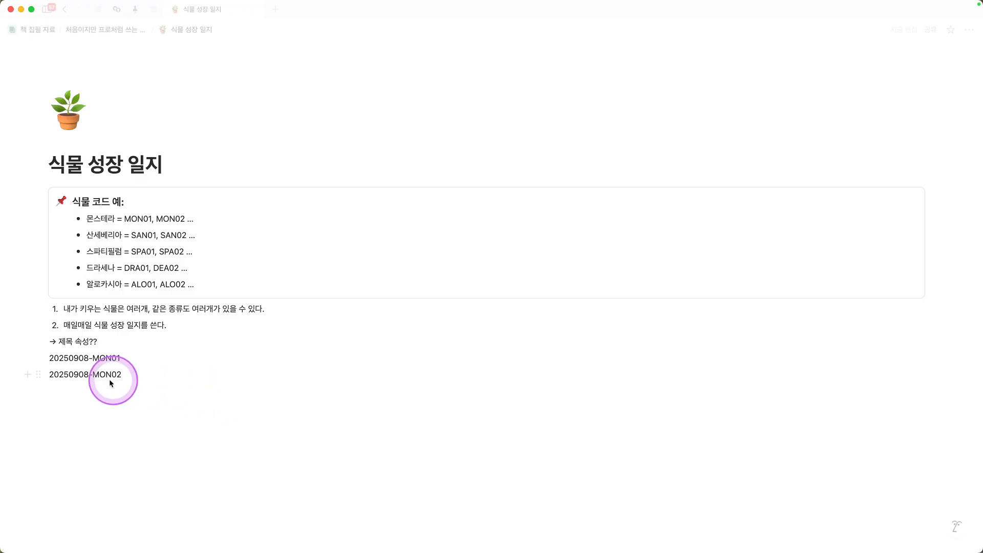
drag(134, 378, 47, 360)
click(148, 391)
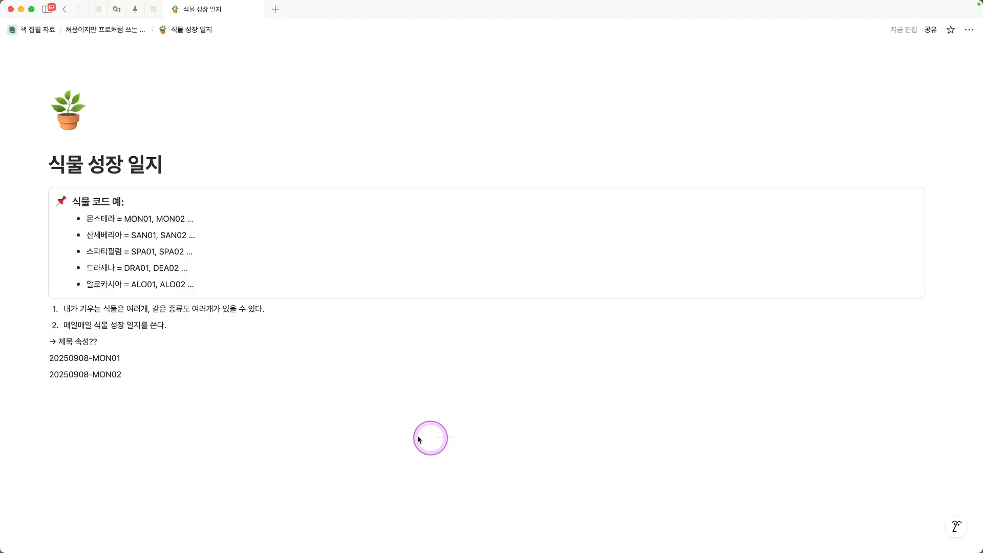
drag(417, 439, 68, 383)
Step: Insert a new empty database in table view (표 보기) below the example titles
click(67, 405)
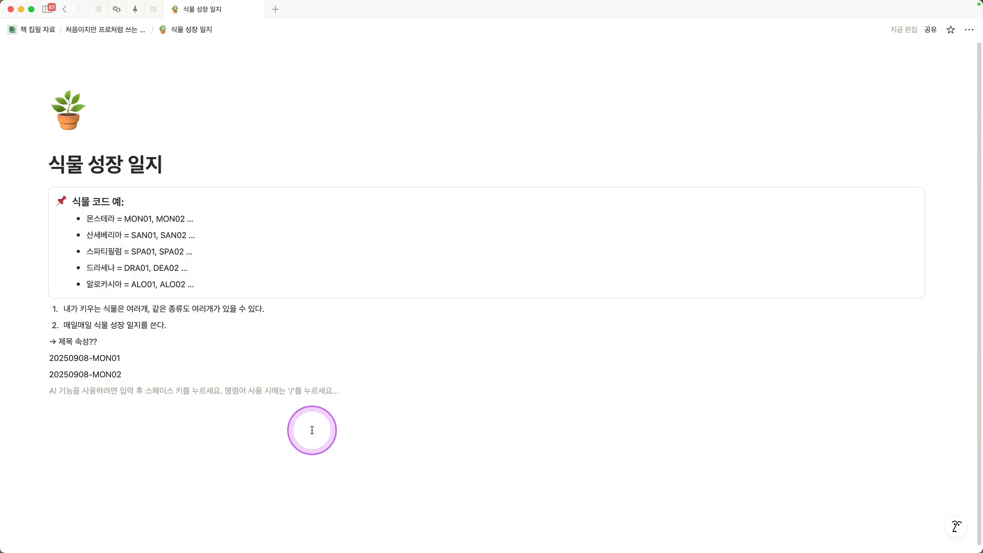
text(/)
text(표)
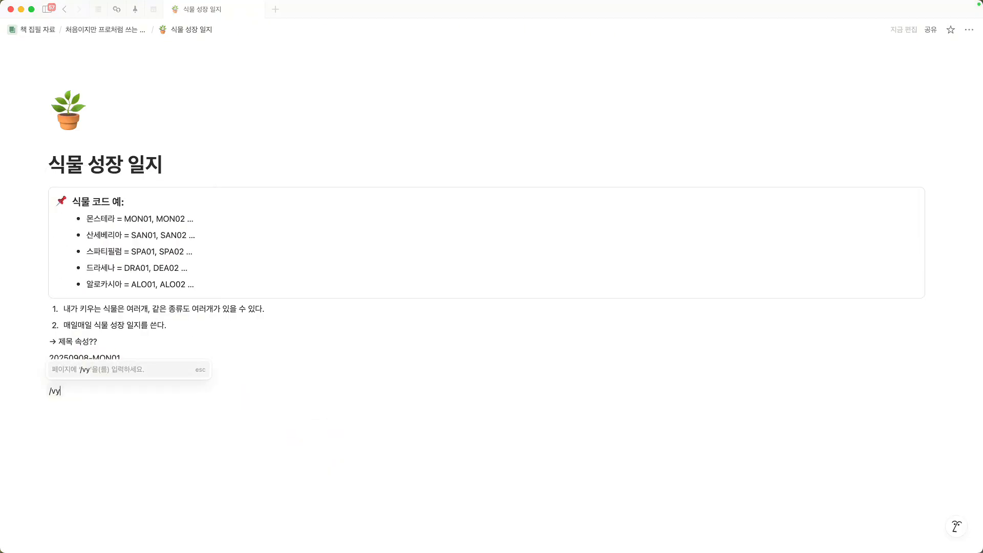
key(Down)
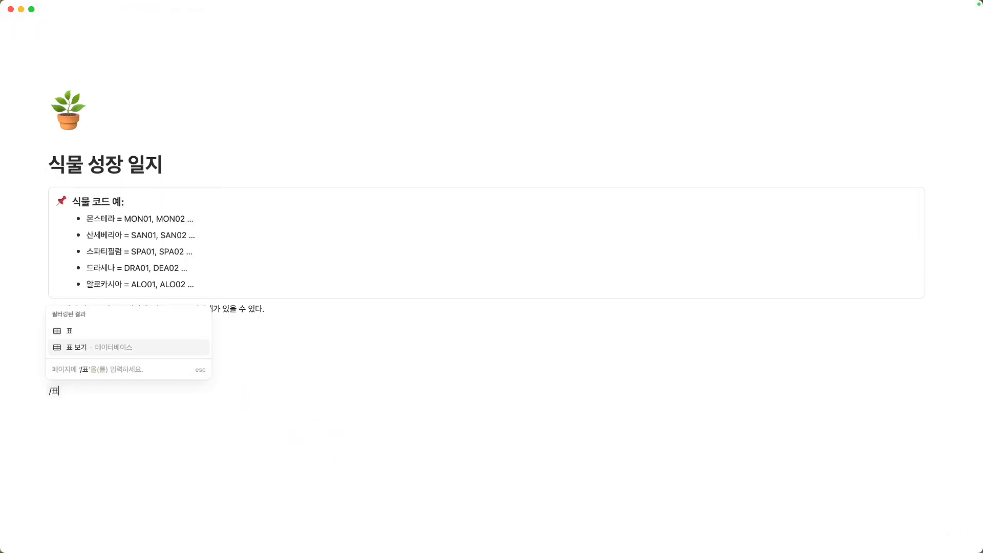
key(Return)
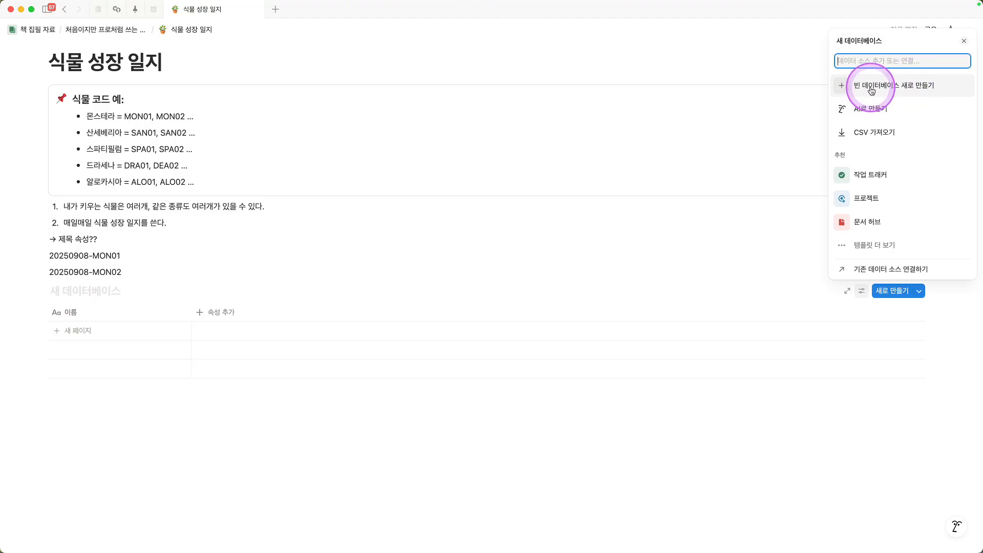
click(870, 87)
Step: Title the new database "식물 성장 일지", matching the page title
click(87, 291)
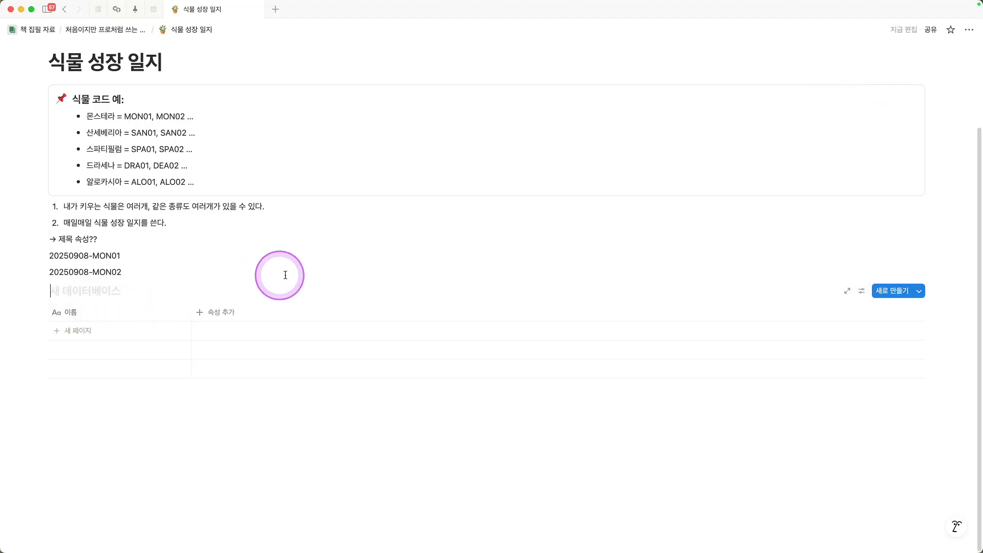
scroll(291, 276, up, 1)
drag(145, 108, 39, 108)
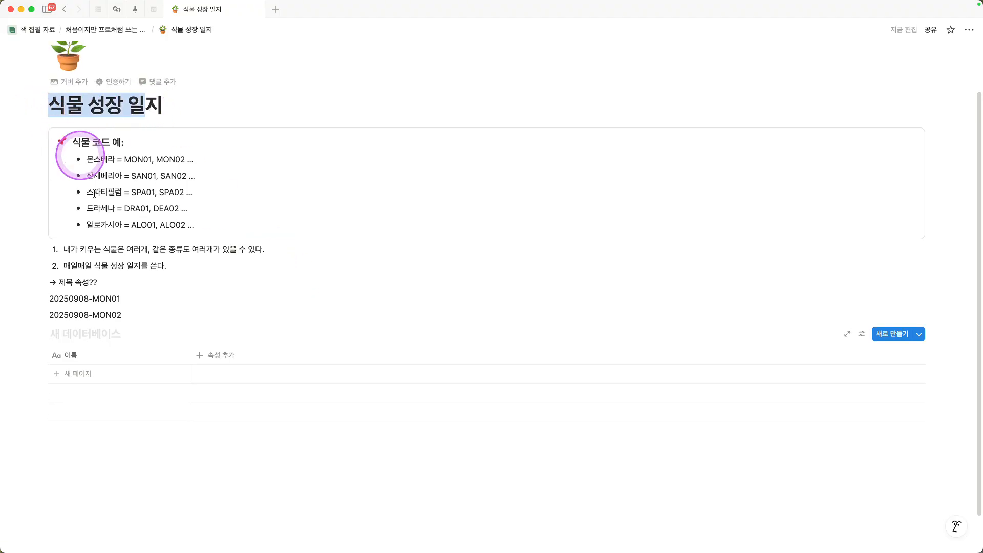
click(74, 333)
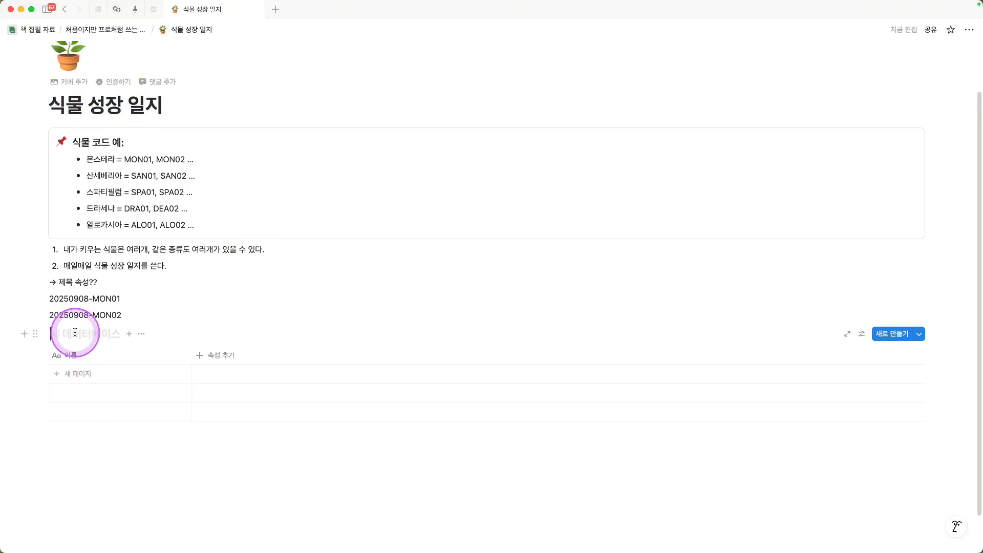
text(식물 성장 일지)
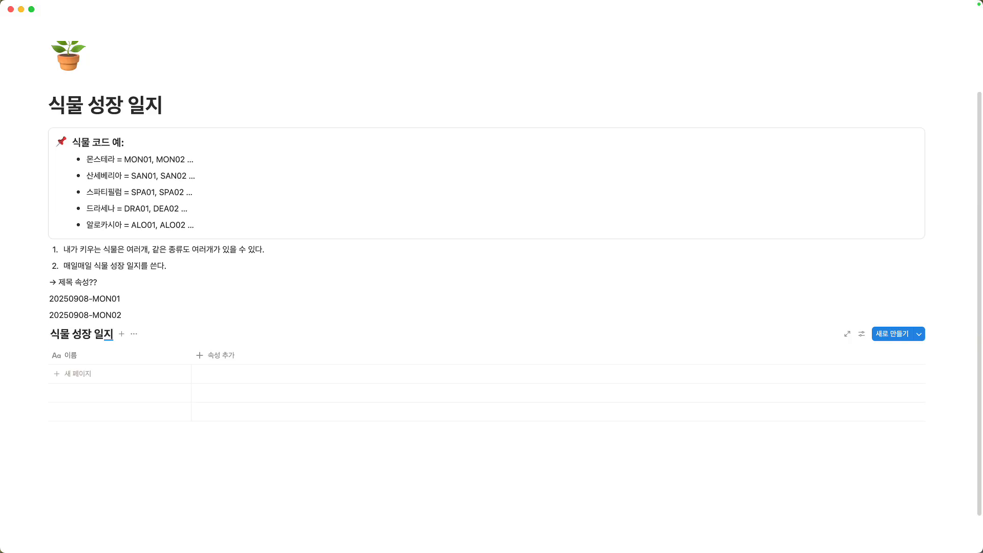
Step: Rename the database's title property to "기록ID"
click(83, 356)
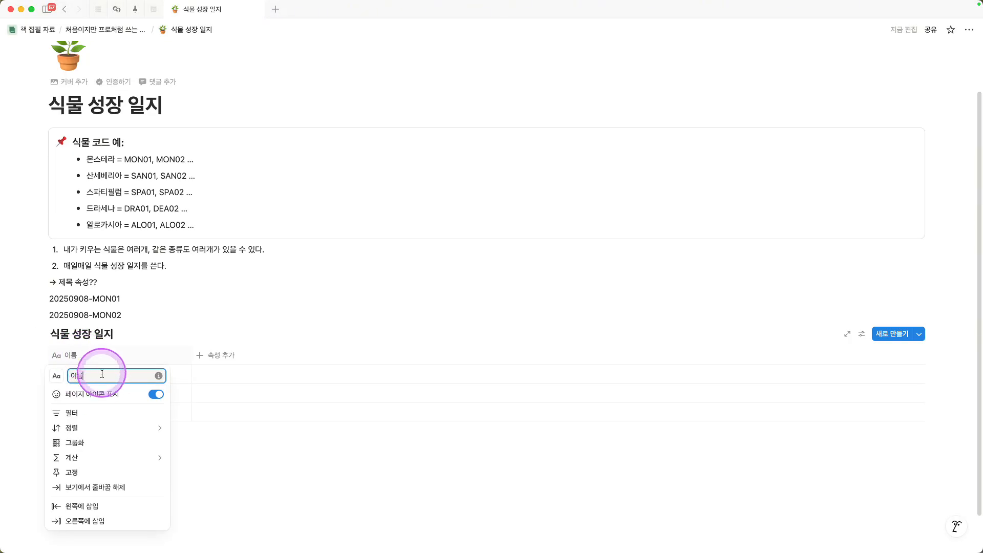
text(기록ID)
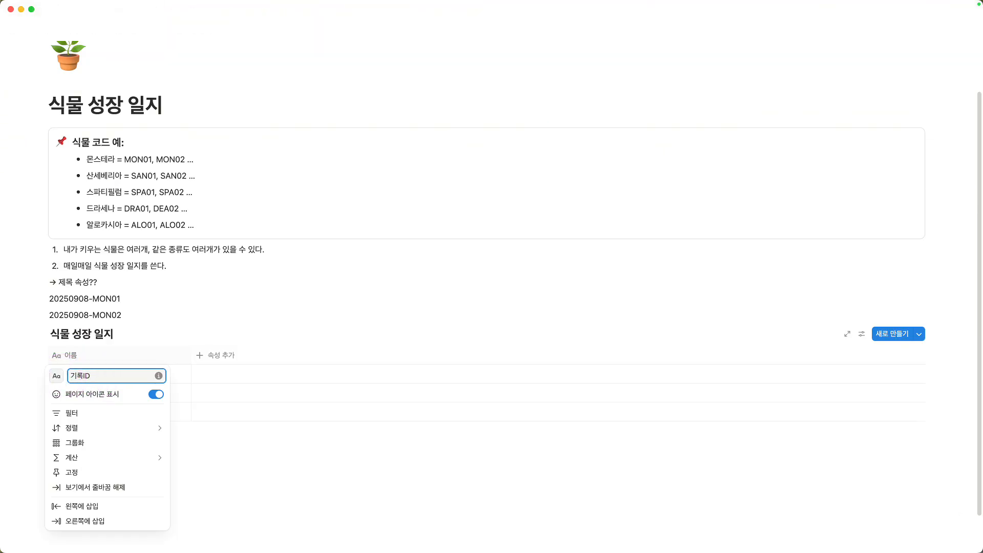
click(222, 318)
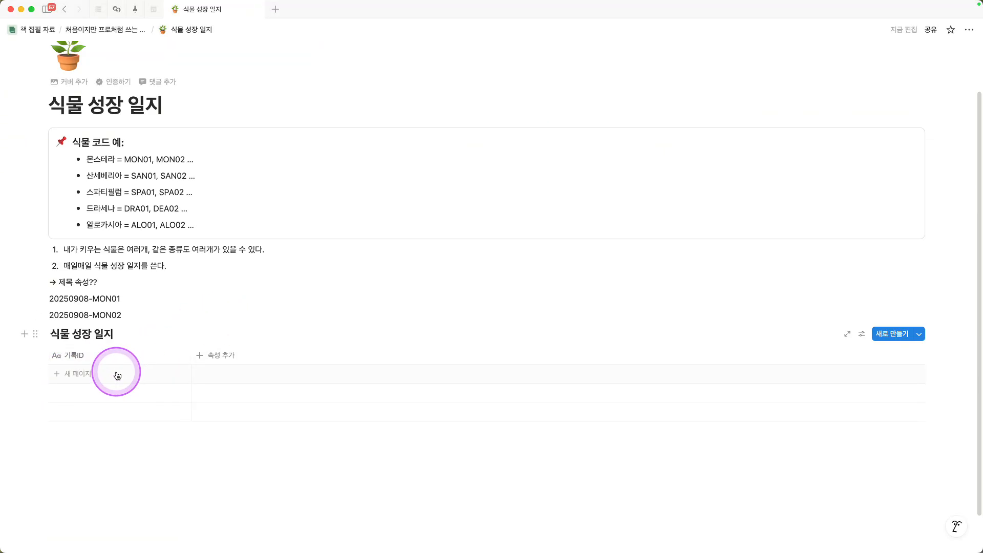
Step: Add blank pages to the database table until it has six empty rows
click(81, 377)
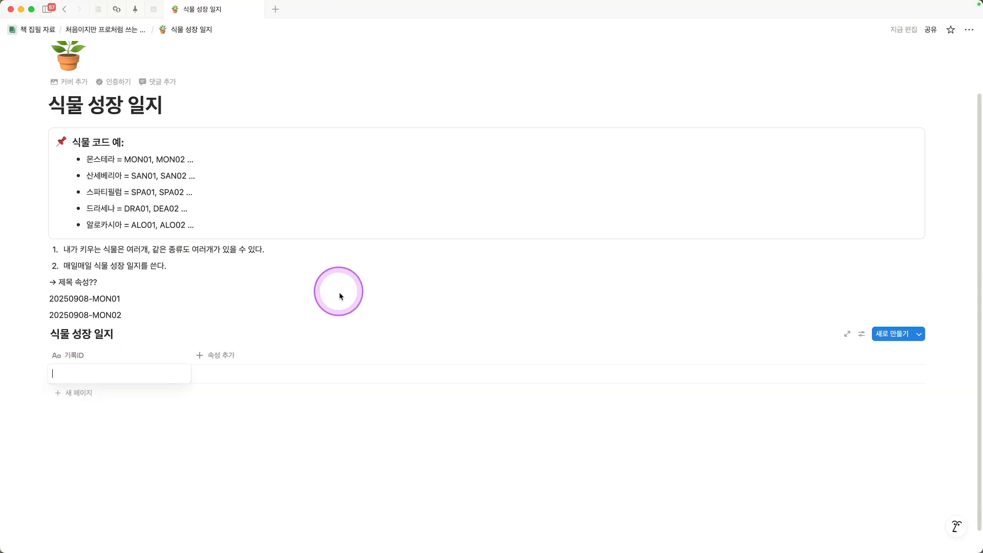
key(Escape)
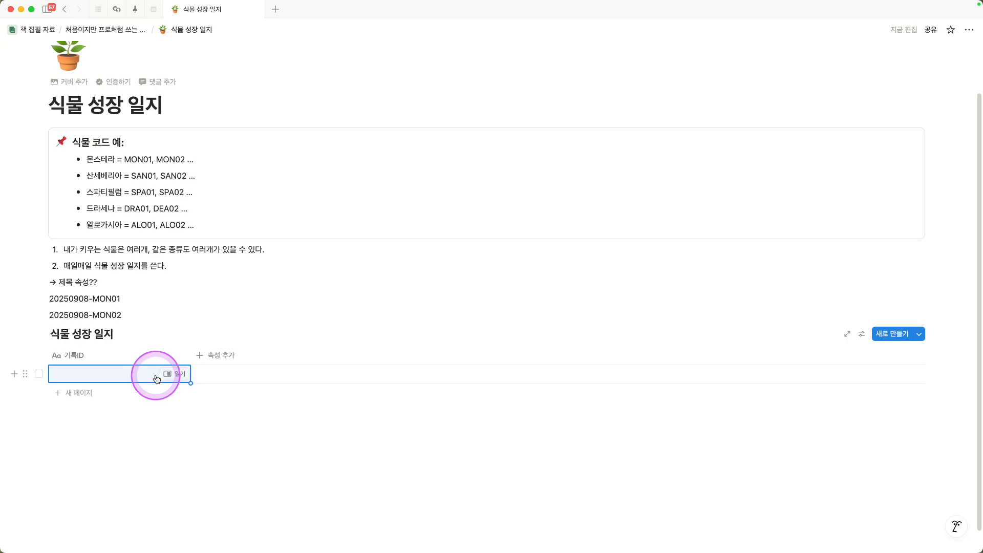
key(shift+Return)
key(shift+Return)
key(shift+Return)
key(shift+Return)
key(shift+Return)
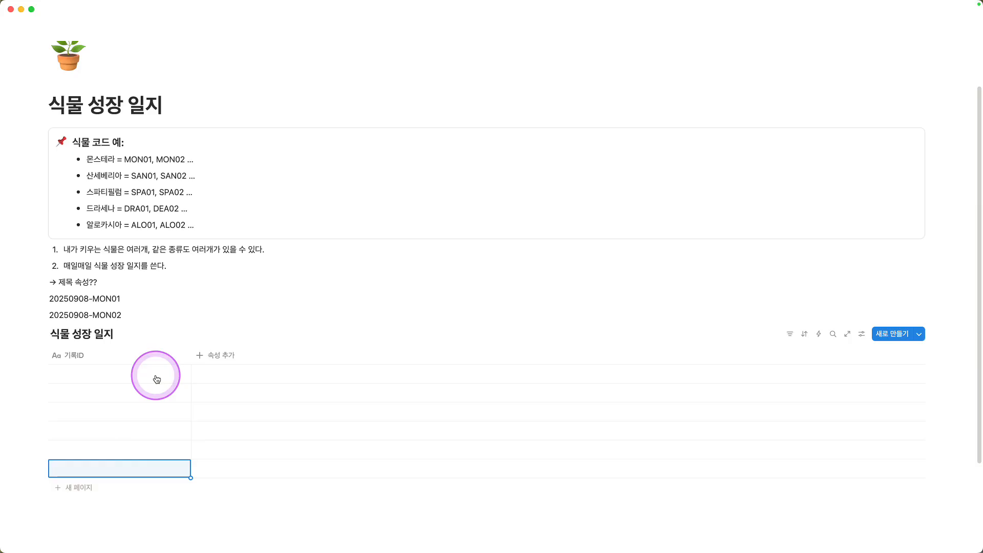
Step: Copy the example title "20250908-MON01" from the page text into the first row's 기록ID cell
click(119, 298)
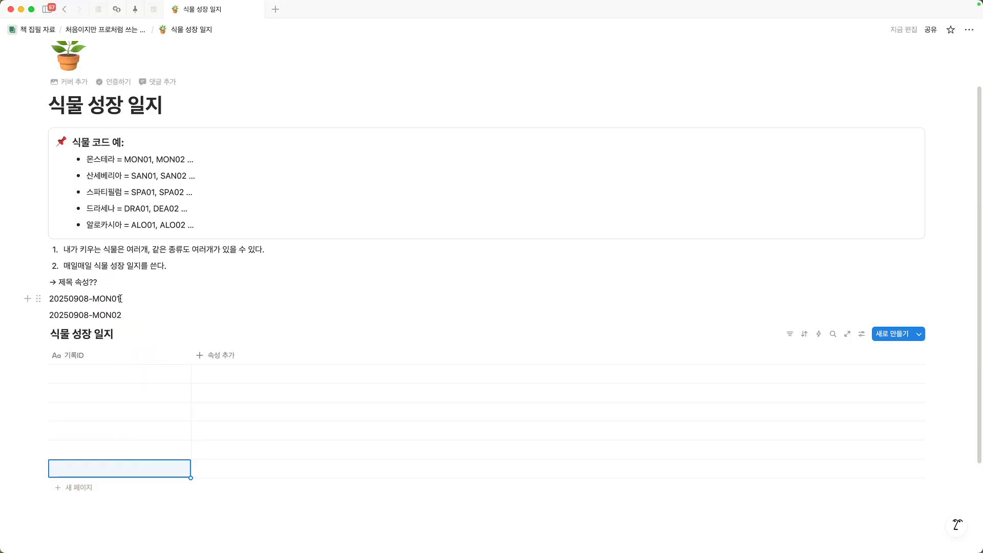
drag(120, 298, 48, 298)
key(super+c)
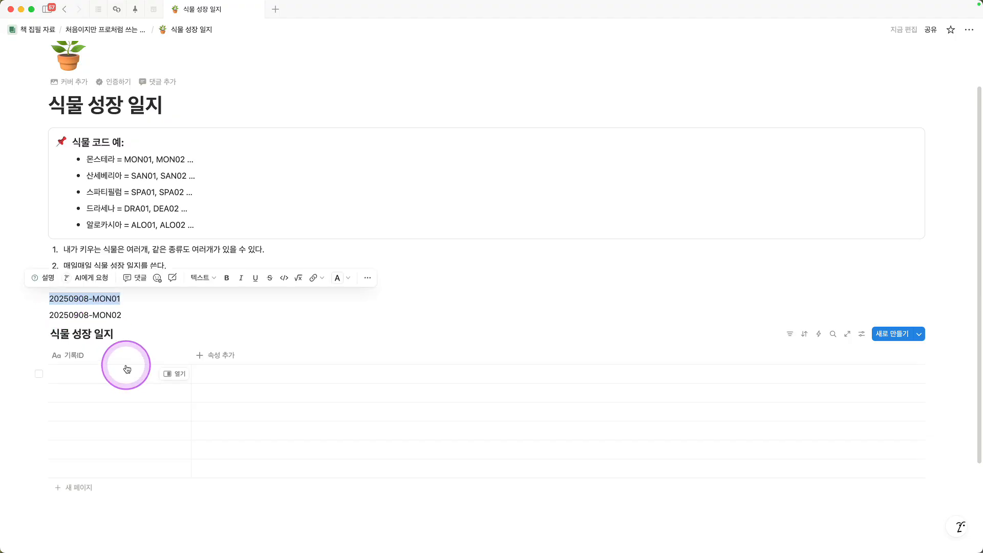
click(109, 379)
key(super+v)
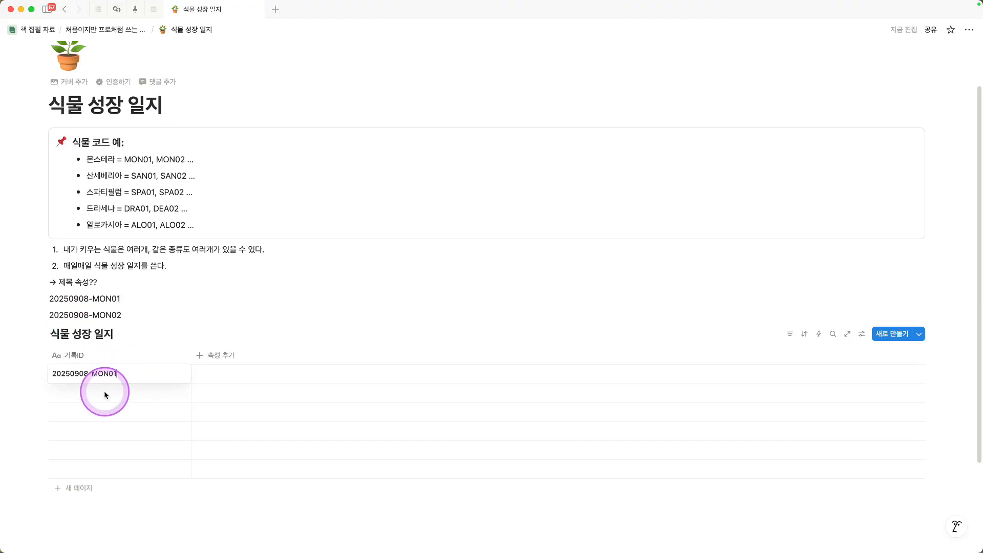
key(Escape)
click(123, 315)
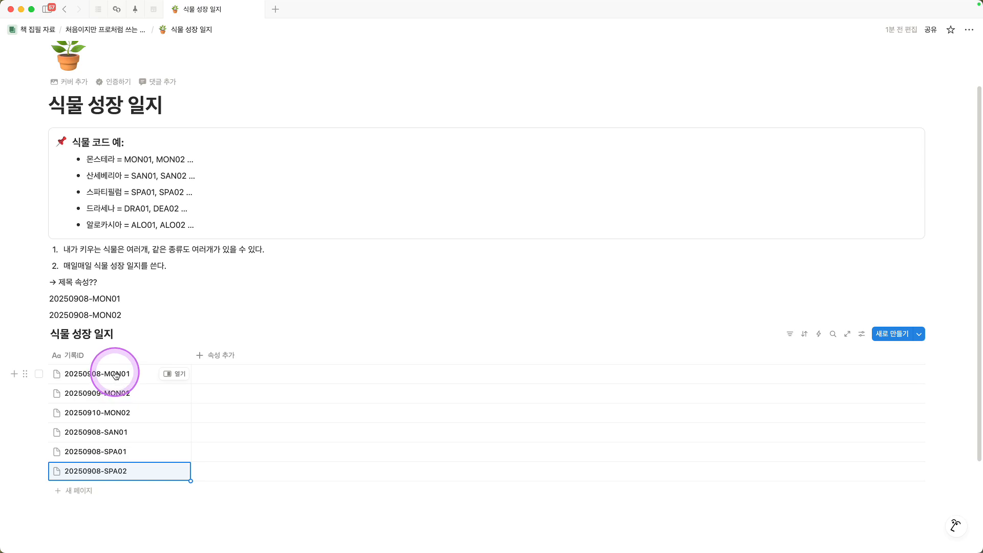
Step: Add a select (선택) property to the 식물 성장 일지 database
click(216, 356)
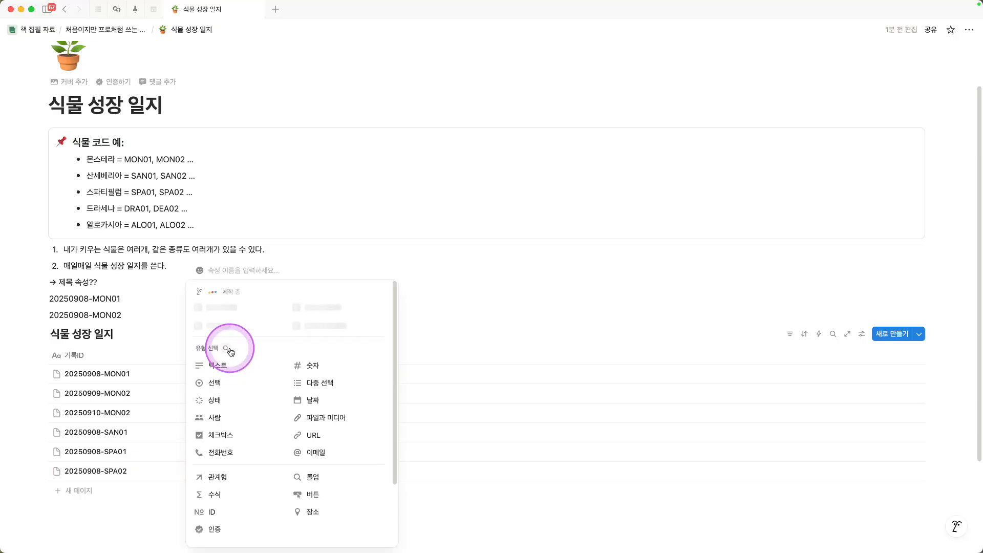
click(213, 385)
scroll(317, 238, down, 5)
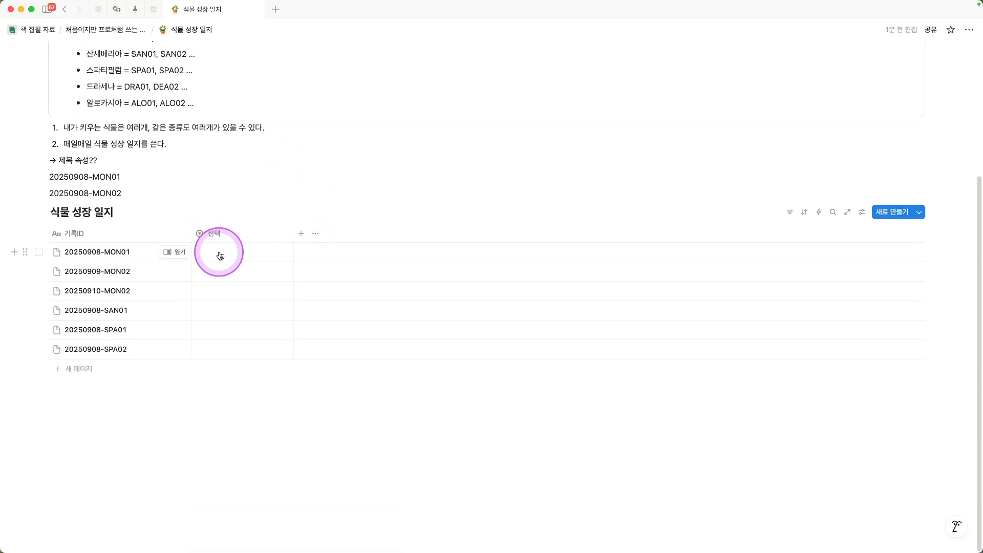
Step: Create the select option "몬스테라" for 20250908-MON01 and fill it down to the other two MON rows
click(236, 255)
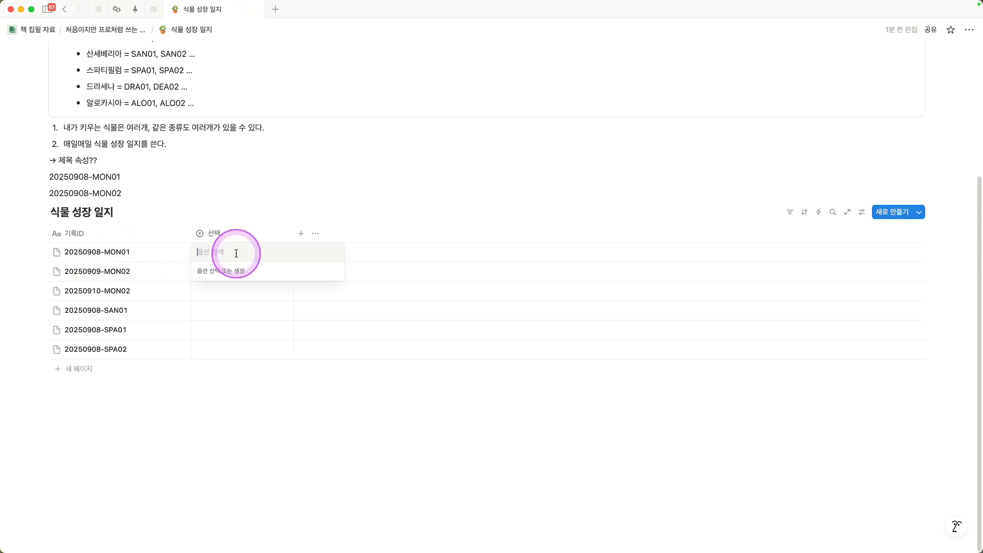
text(ahstm)
double_click(236, 253)
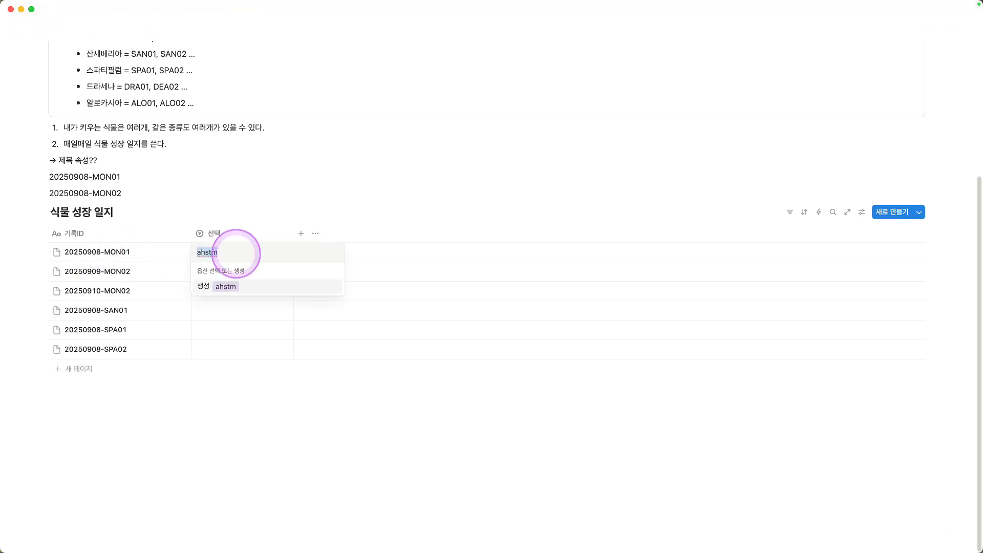
click(203, 286)
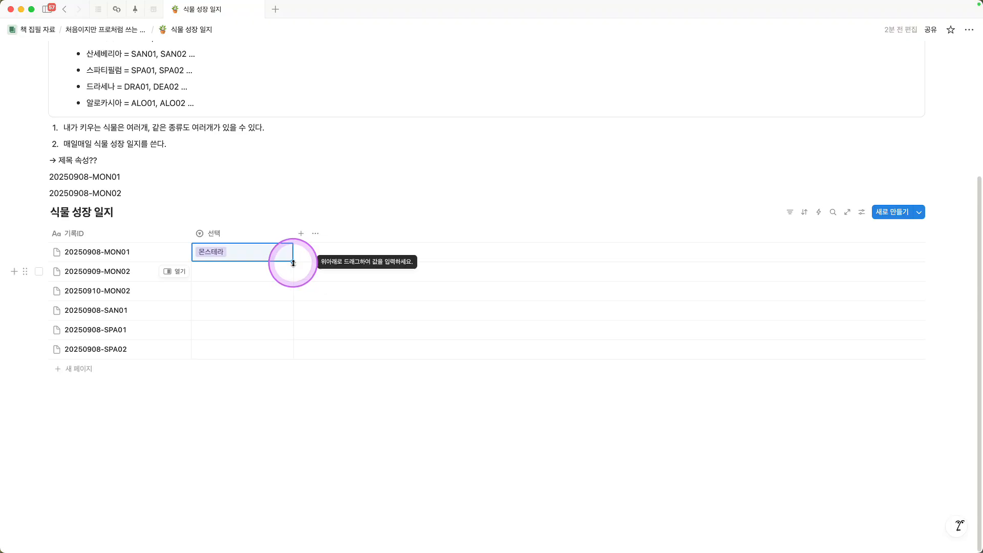
drag(293, 262, 285, 289)
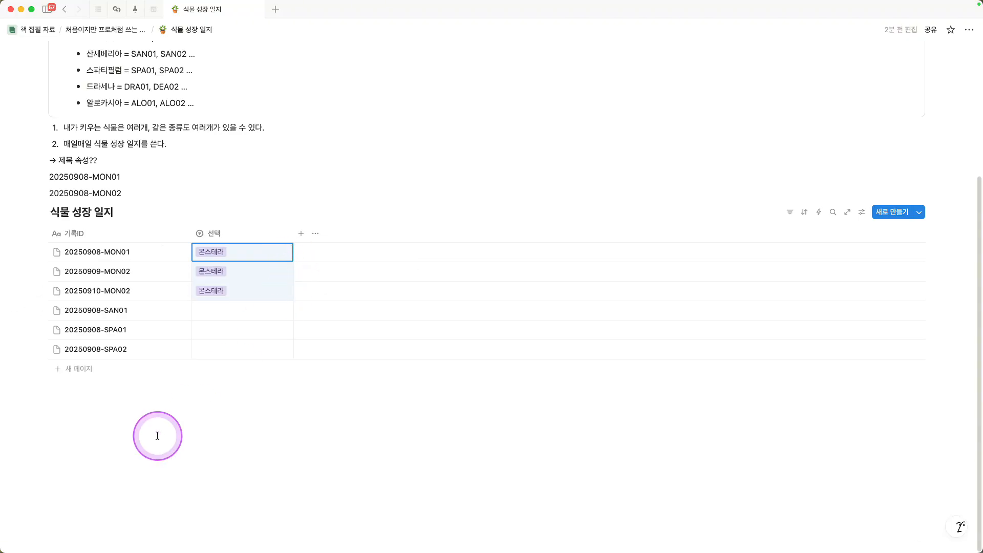
Step: Create the select option "산세베리아" and assign it to the 20250908-SAN01 row
click(214, 310)
text(산셉)
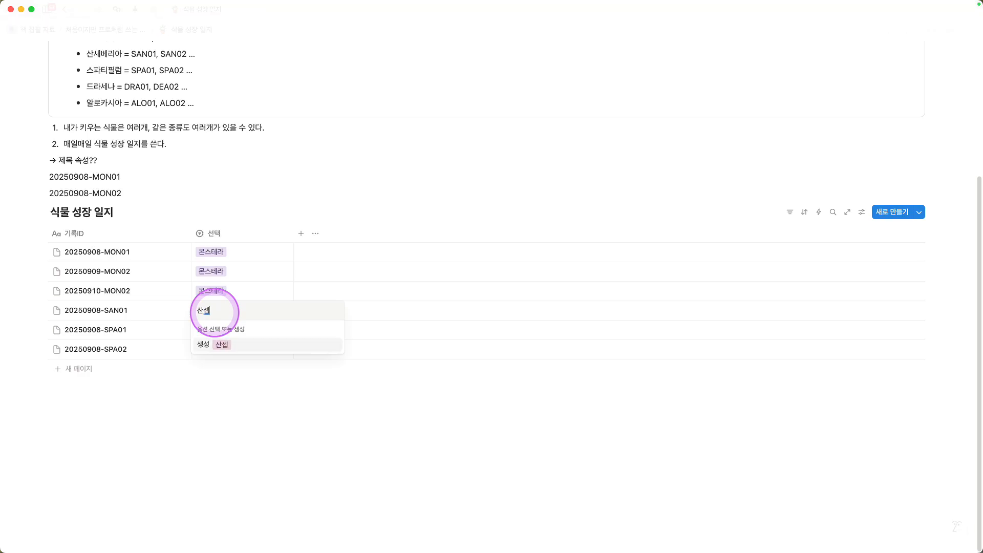
click(203, 343)
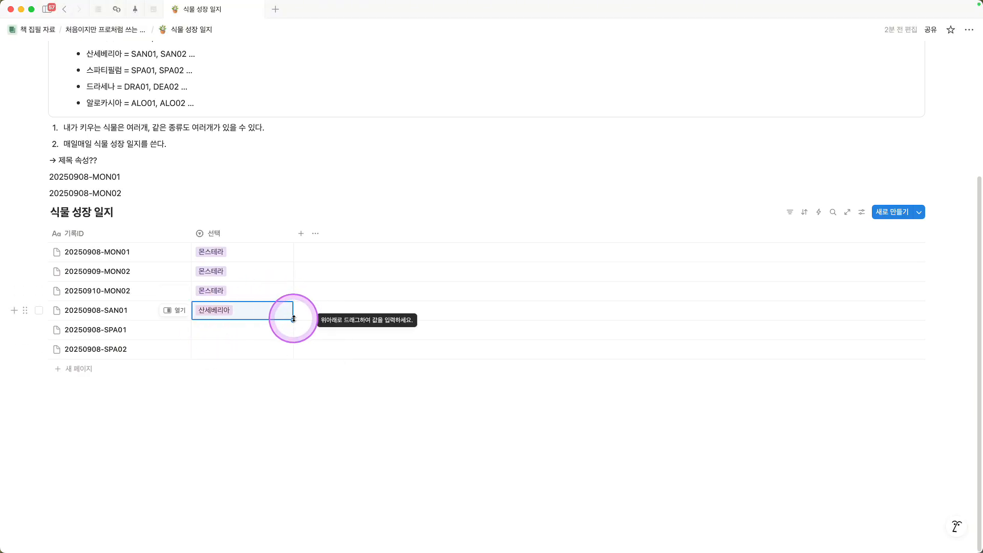
drag(231, 316, 230, 333)
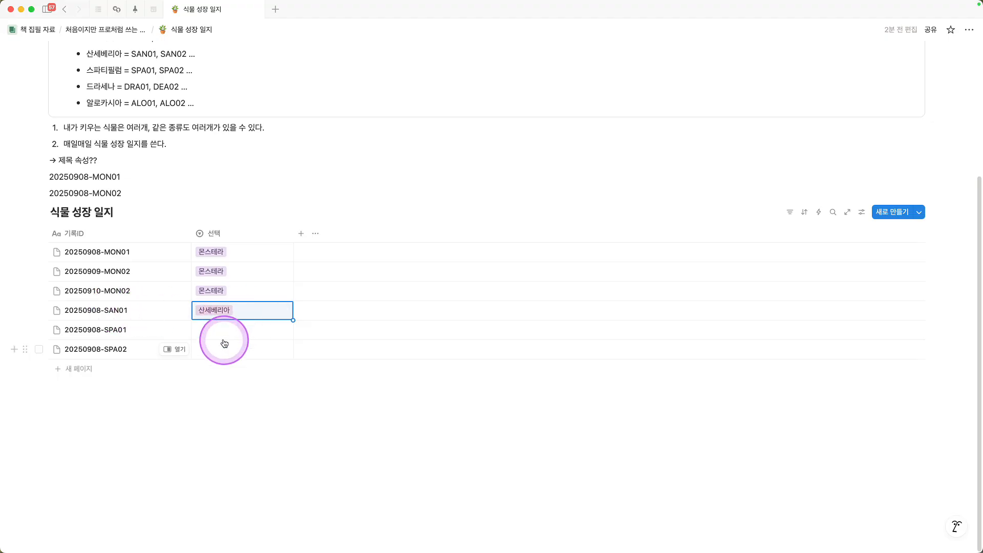
Step: Create the select option "스타티필럼" for 20250908-SPA01 and fill it down to 20250908-SPA02
click(216, 331)
text(스타티필럼)
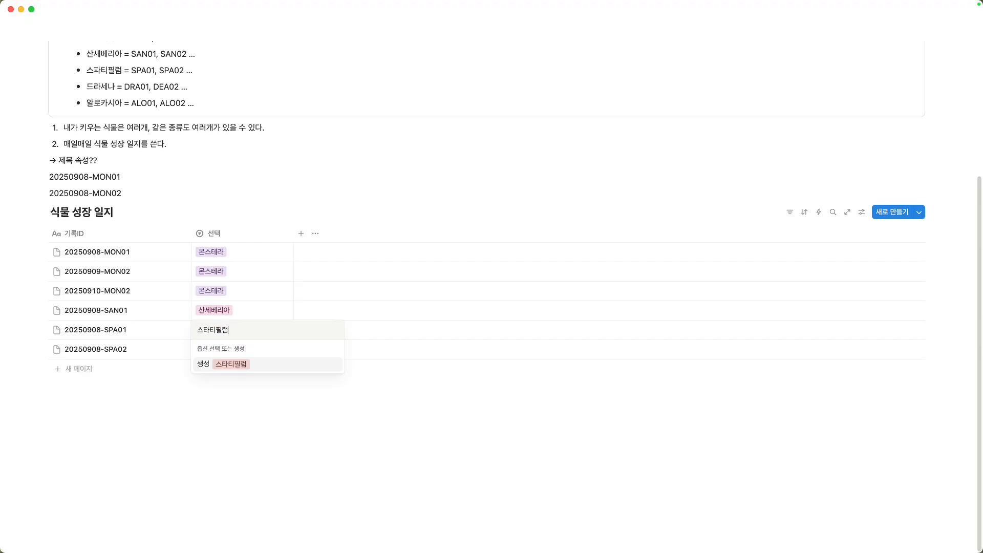
click(203, 362)
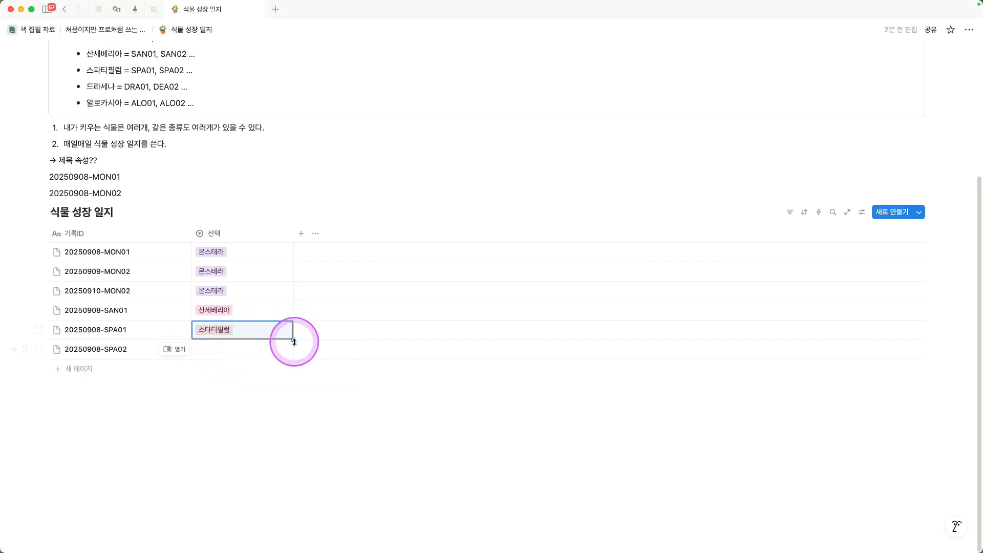
drag(288, 342, 220, 344)
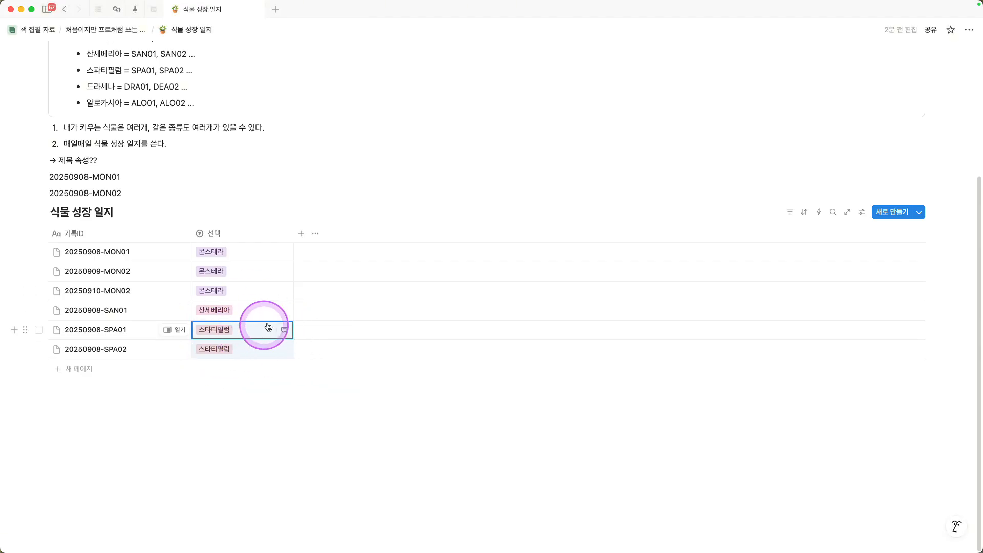
Step: Rename the select property to "식물종류" and narrow the 기록ID and 식물종류 columns to fit their contents
click(228, 233)
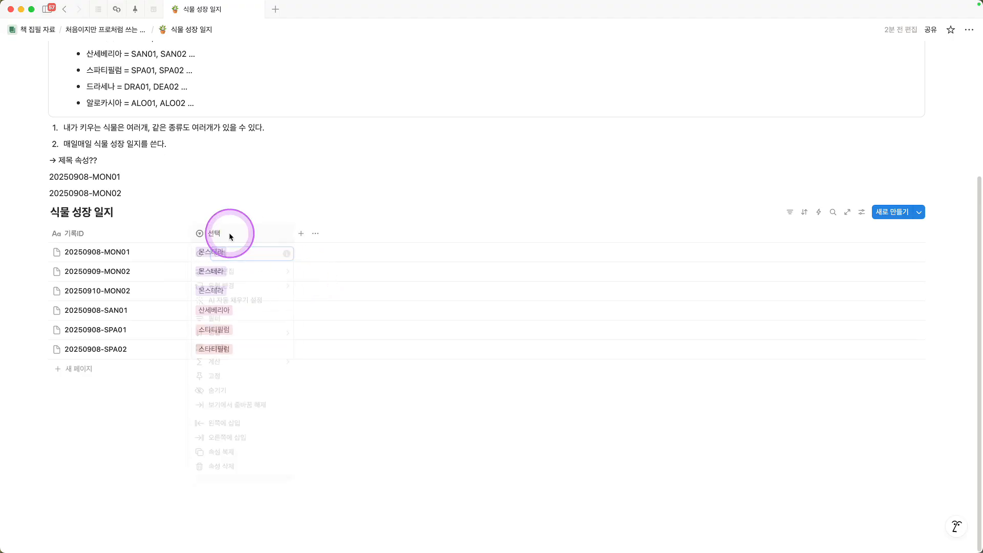
text(식물종류)
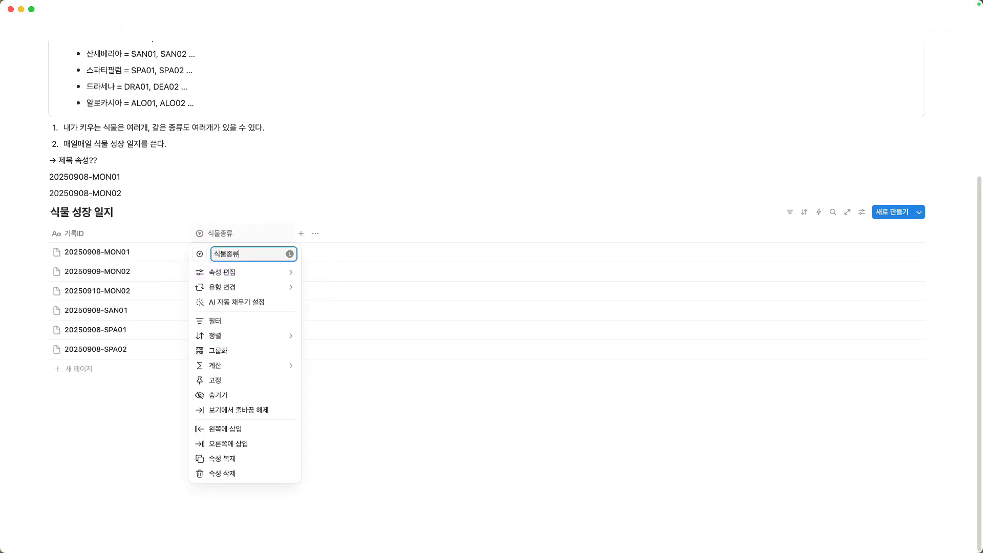
click(244, 195)
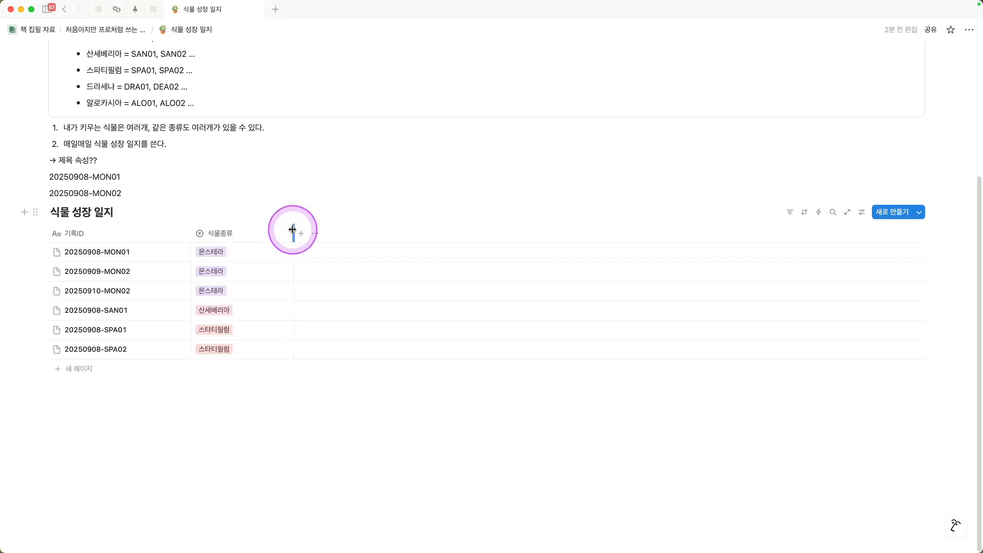
drag(293, 230, 182, 238)
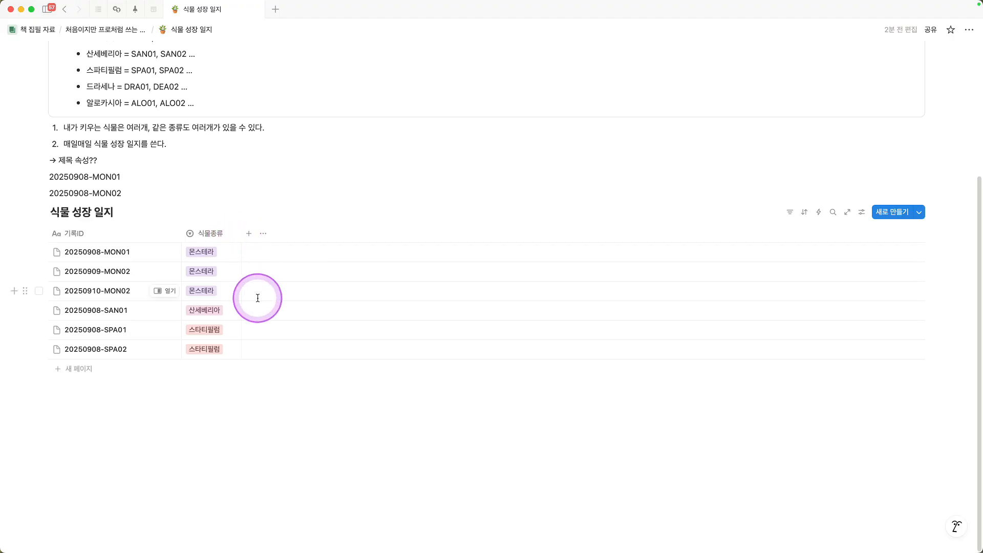
Step: Add a date (날짜) property after the 식물종류 column
scroll(241, 287, up, 2)
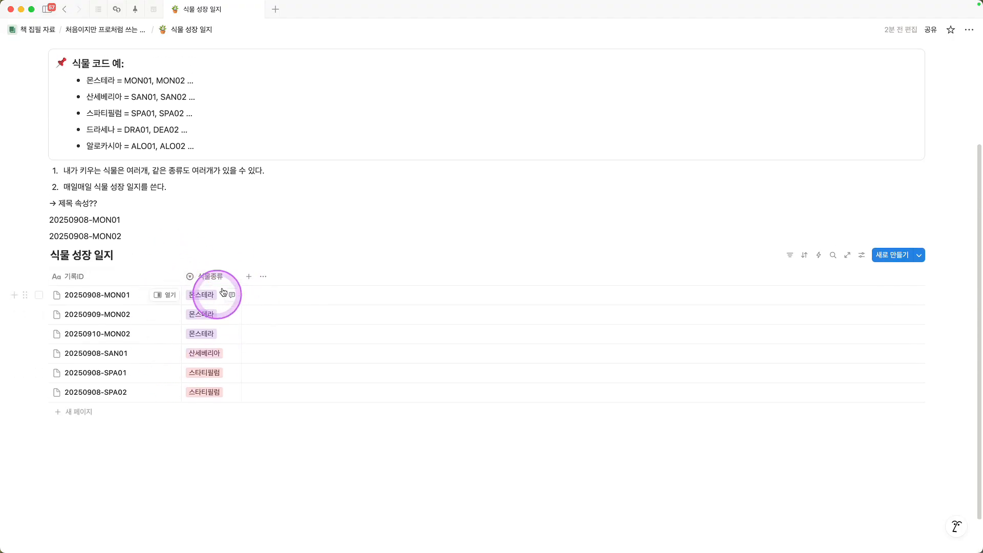
click(248, 276)
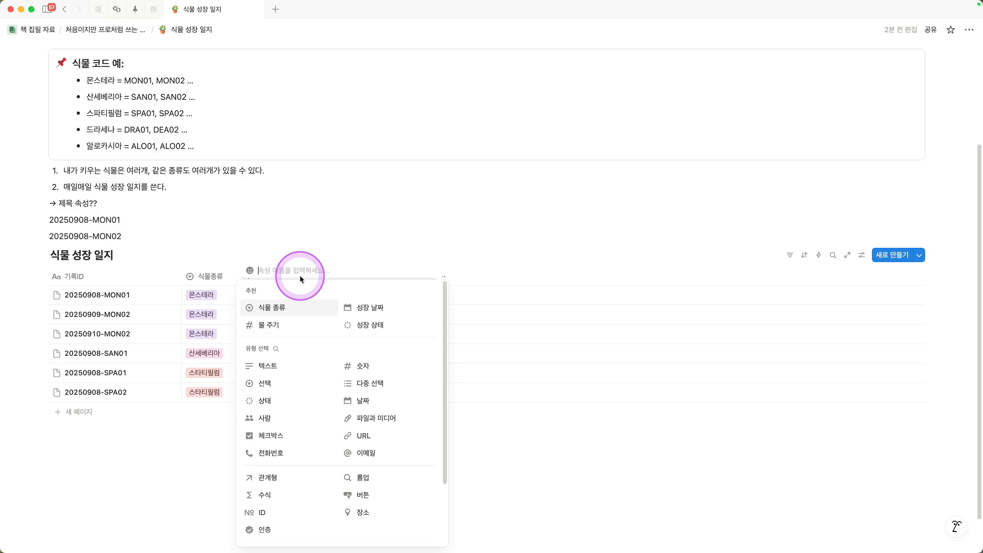
click(354, 400)
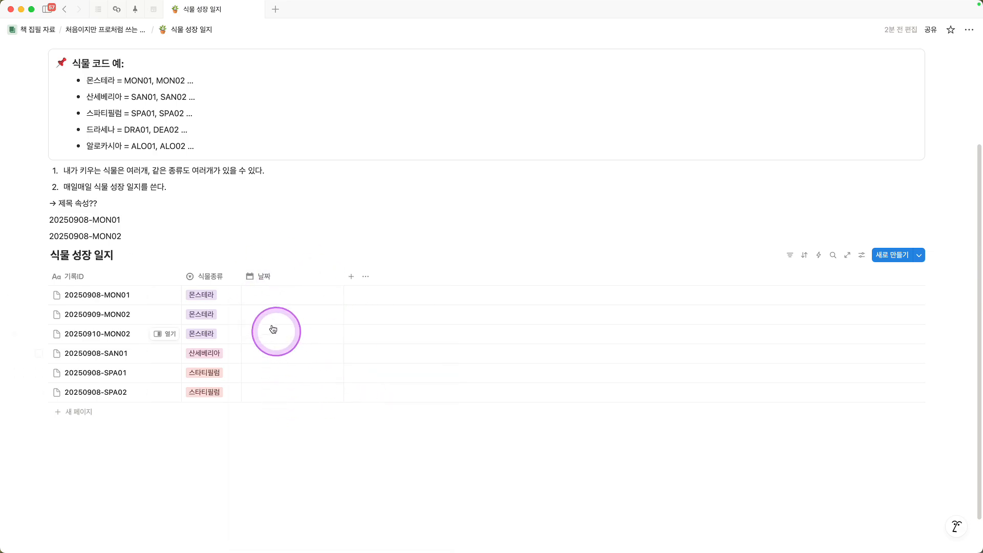
Step: Set the dates of the three MON rows to September 8, 9 and 10, 2025, matching their record IDs
click(101, 297)
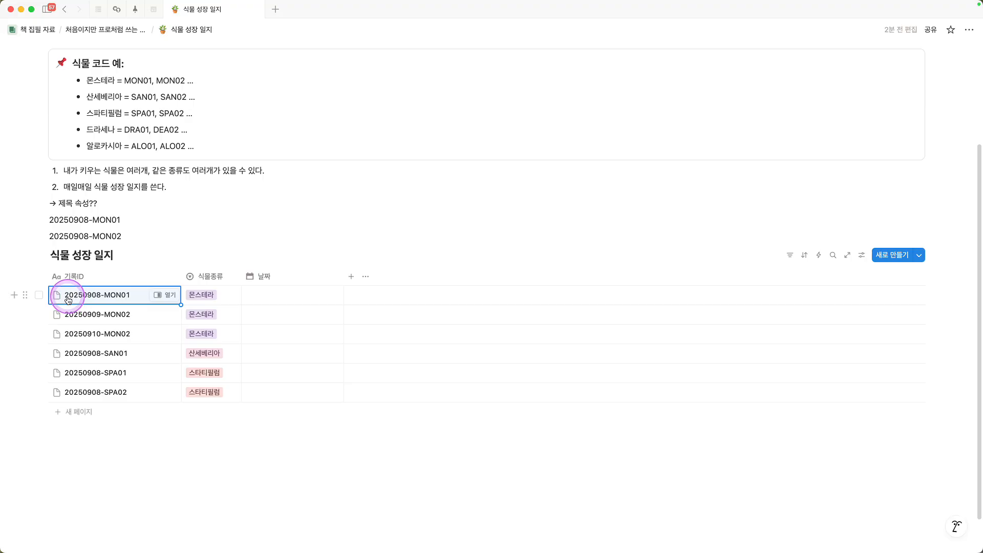
click(75, 295)
click(285, 300)
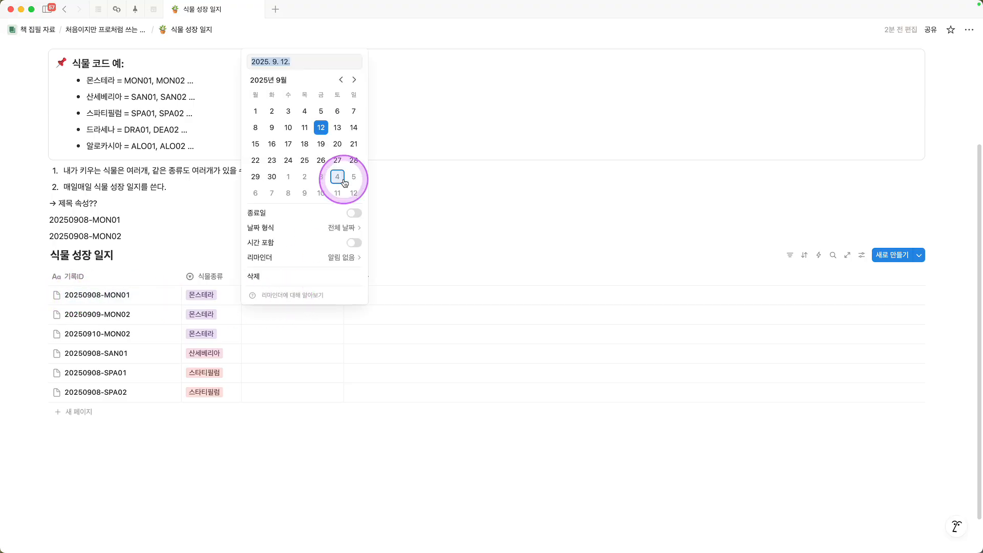
click(254, 127)
click(231, 359)
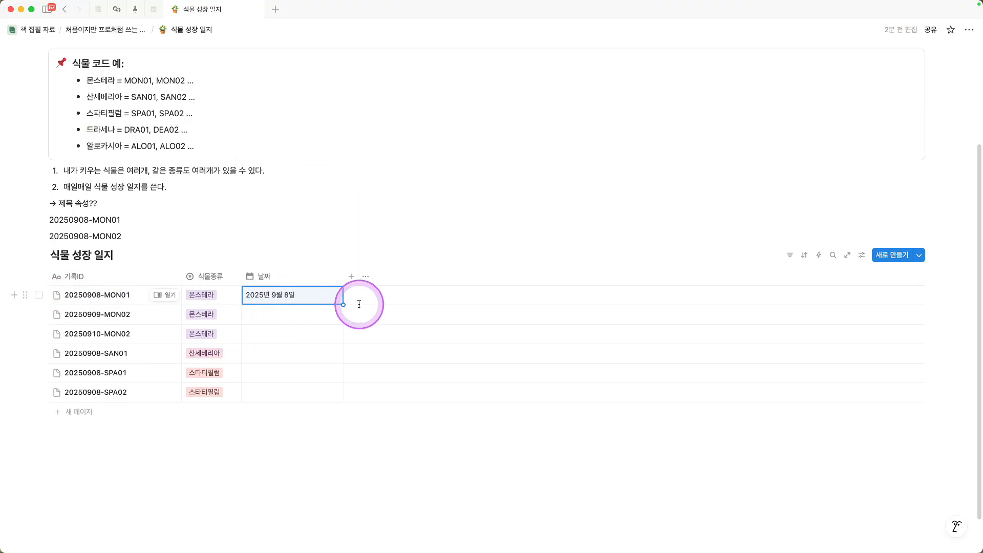
click(290, 314)
click(271, 147)
click(263, 351)
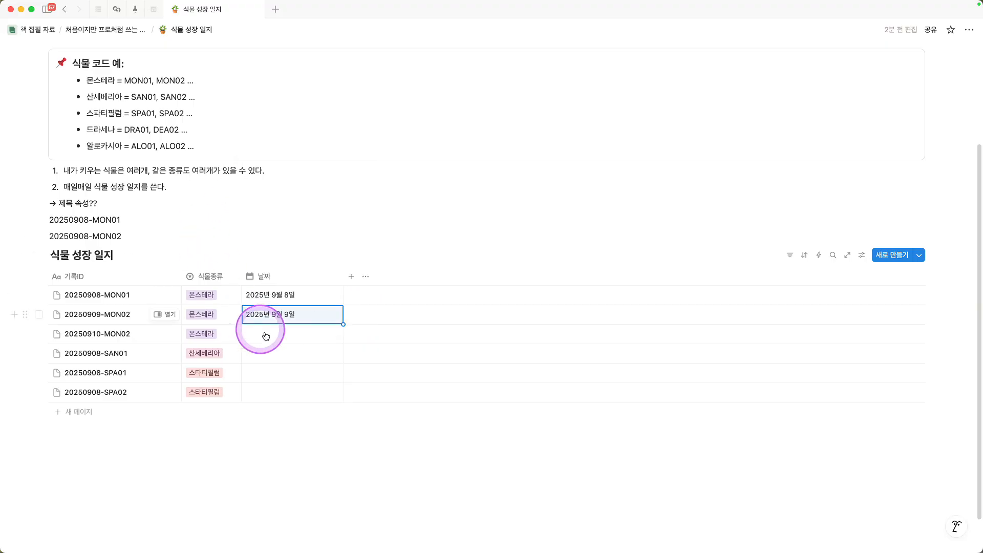
click(272, 332)
click(288, 167)
click(424, 219)
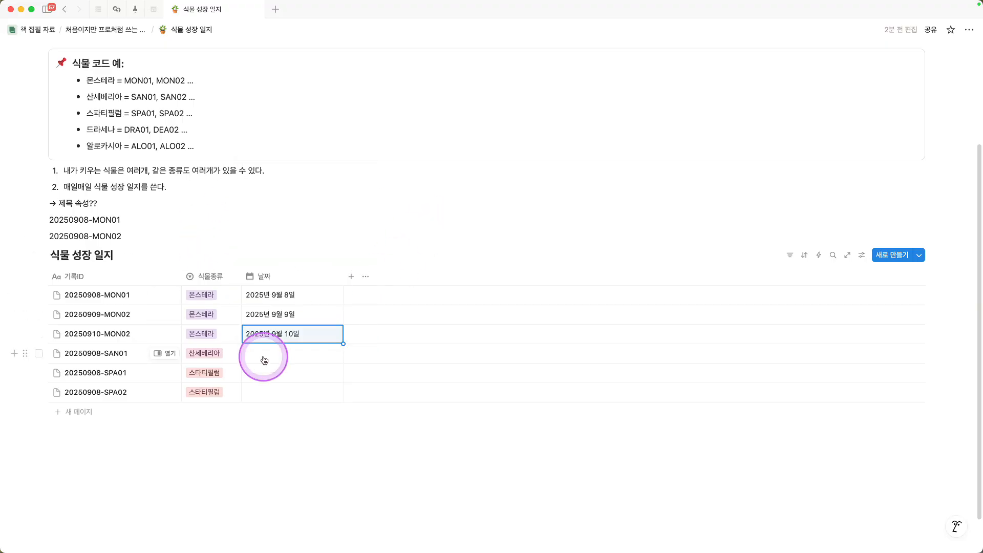
Step: Set the 20250908-SAN01 row's date to September 8, 2025 and fill it down to both SPA rows
click(259, 358)
click(255, 186)
click(200, 269)
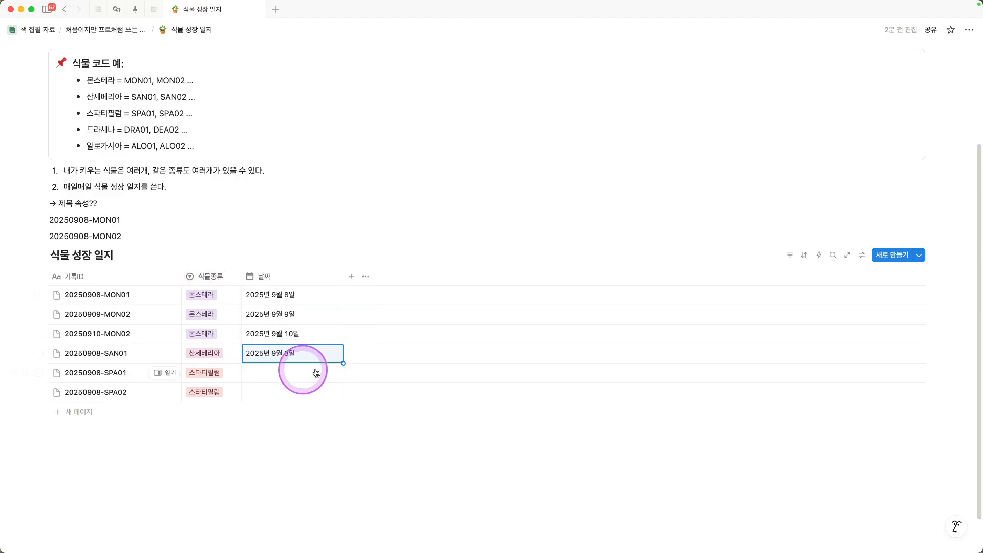
drag(343, 363, 333, 396)
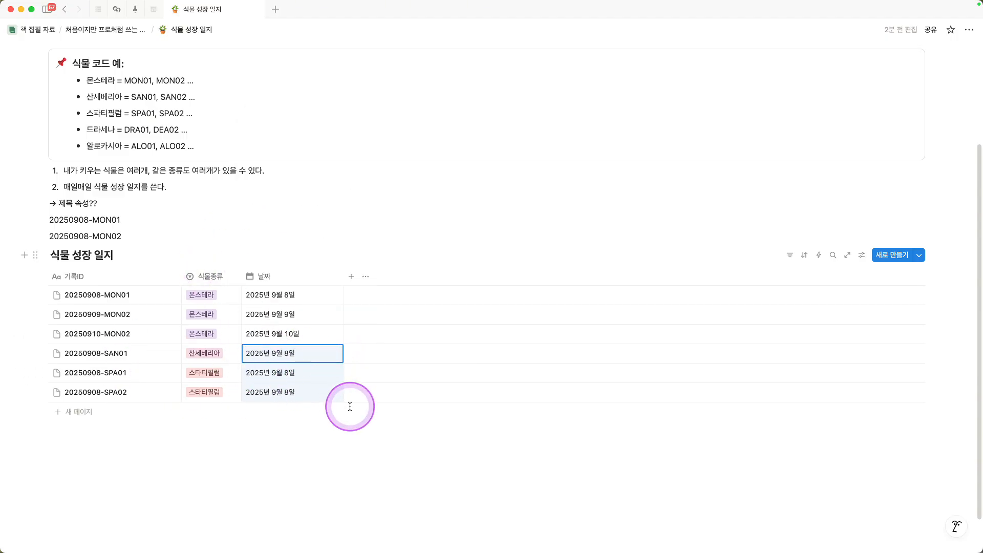
Step: Rename the date (날짜) property to "관리날짜"
click(279, 274)
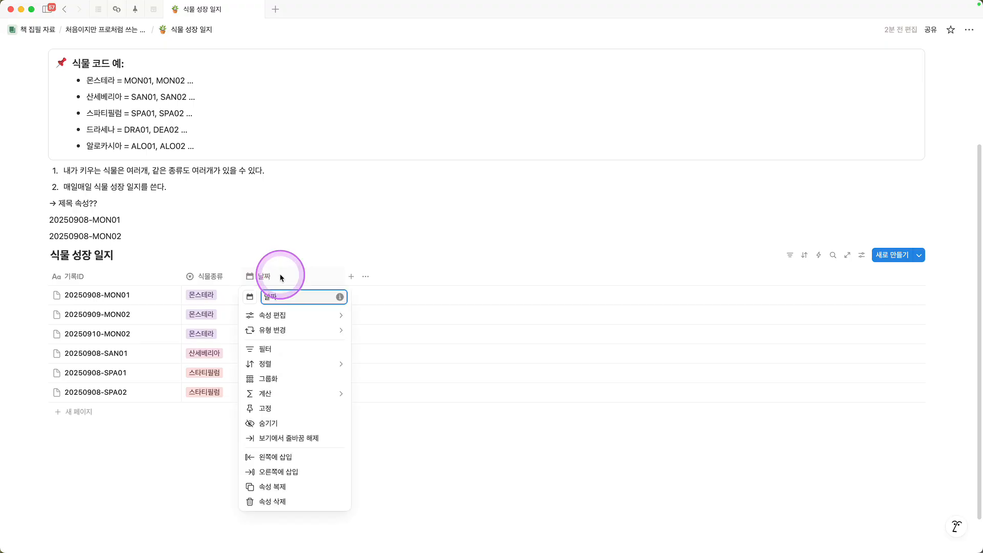
text(관리)
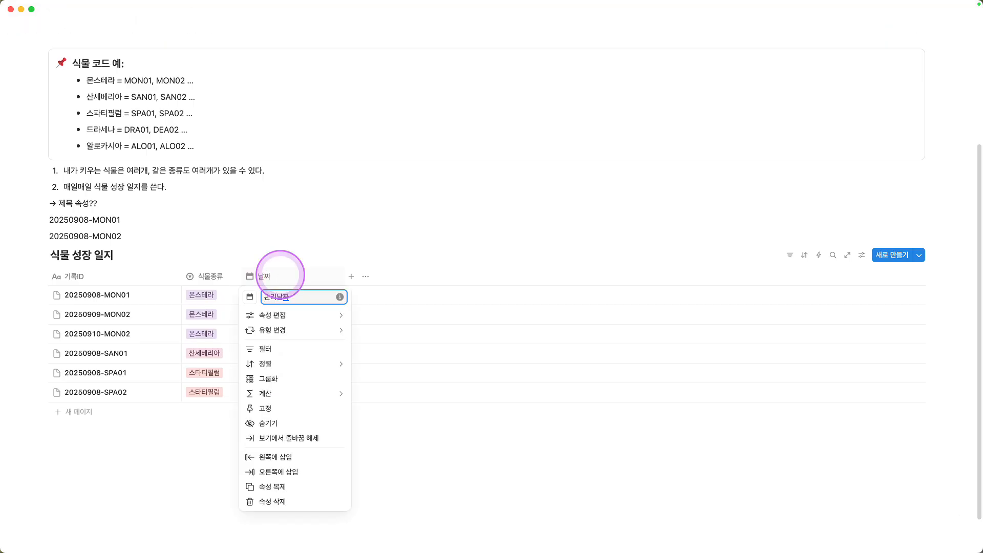
click(318, 221)
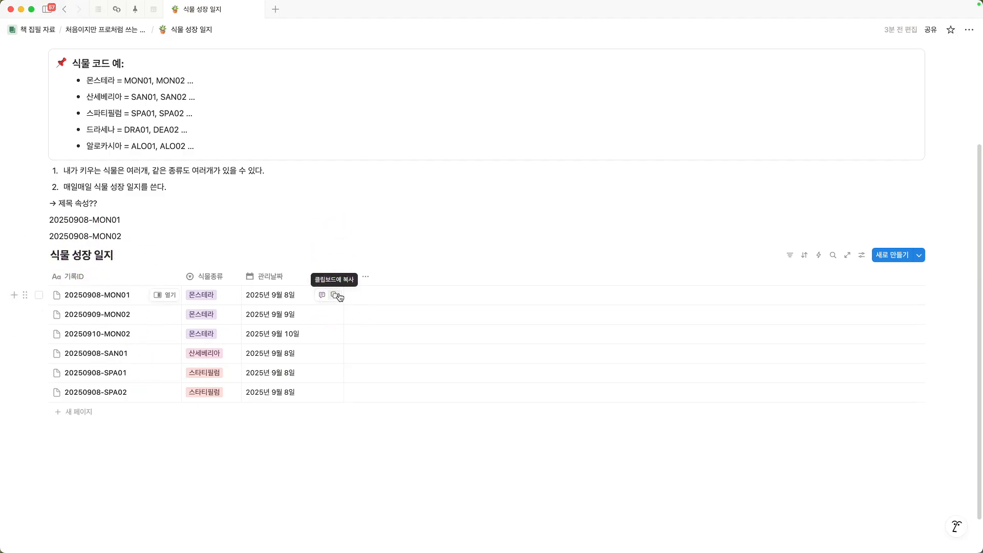
Step: Add a number property after the 관리날짜 column and name it "높이(cm)"
click(352, 278)
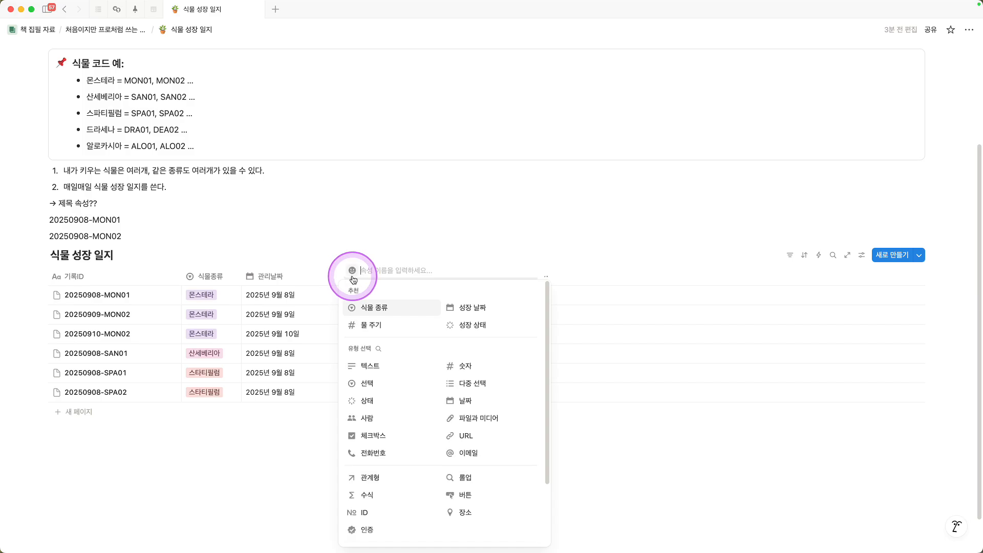
click(472, 368)
scroll(435, 241, down, 2)
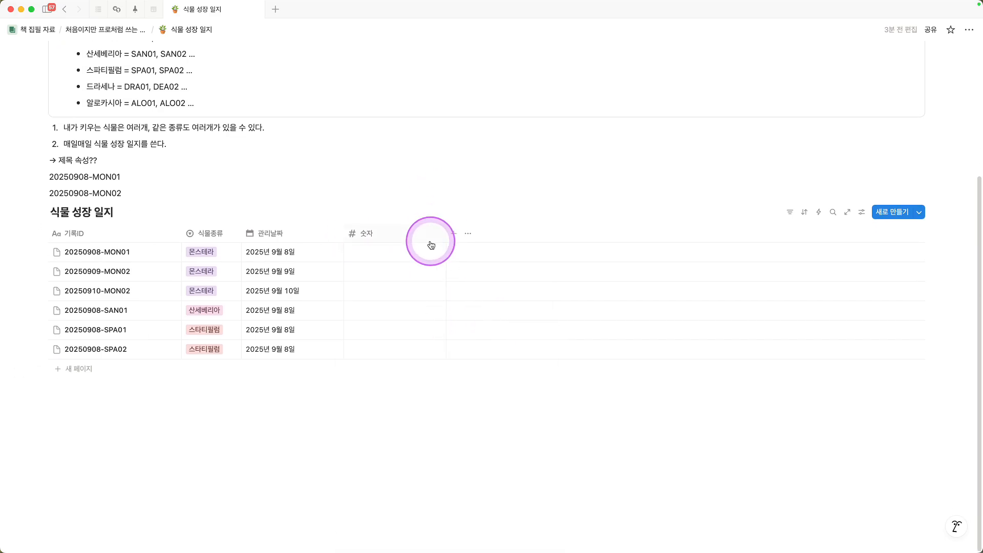
click(389, 237)
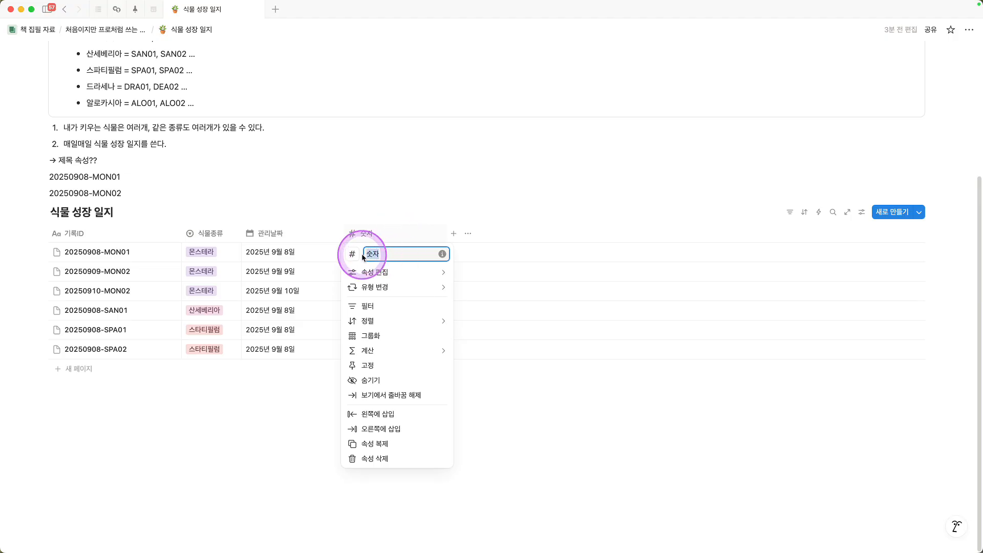
text(높이(cm)
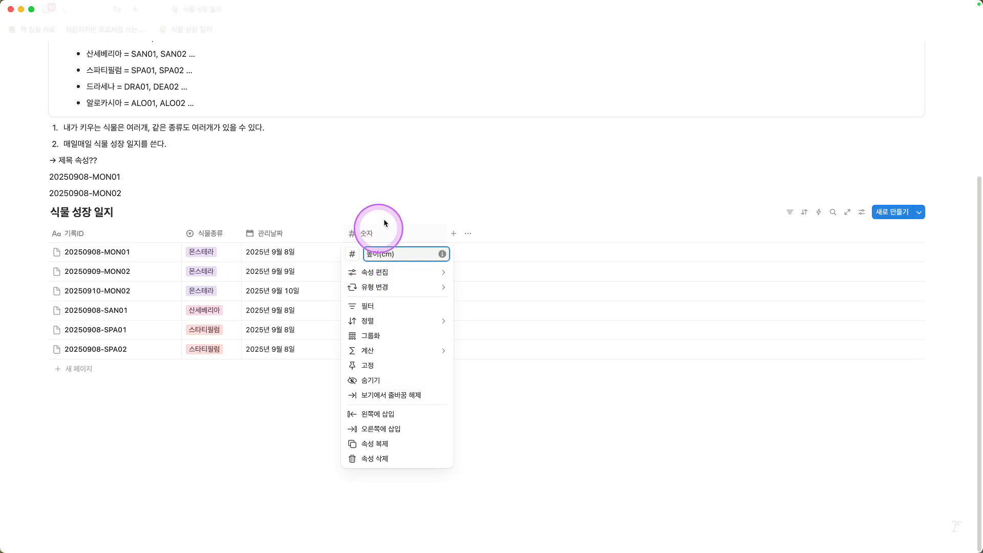
click(412, 186)
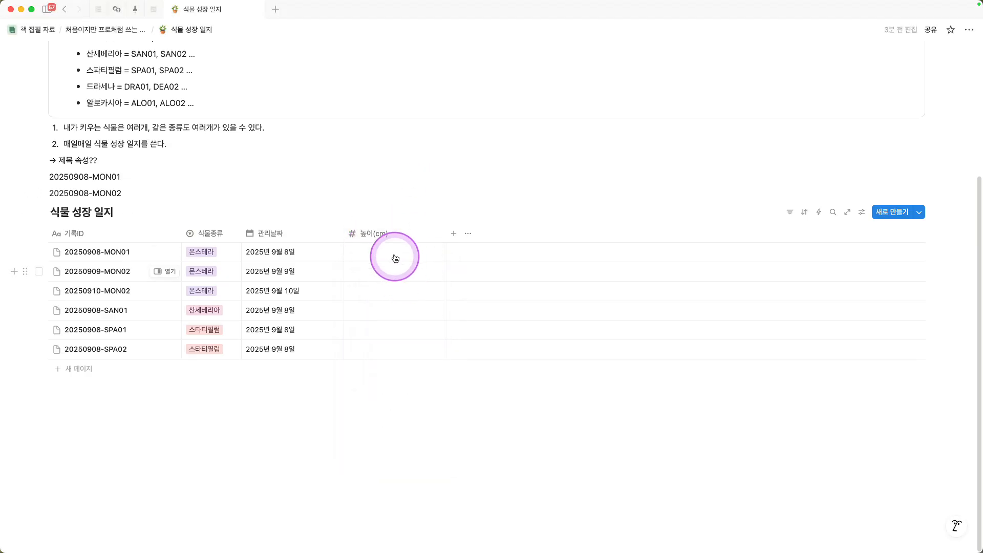
Step: Fill the 높이(cm) column for the six records, from first to last row, with 85, 82, 80, 44, 60 and 63
click(395, 255)
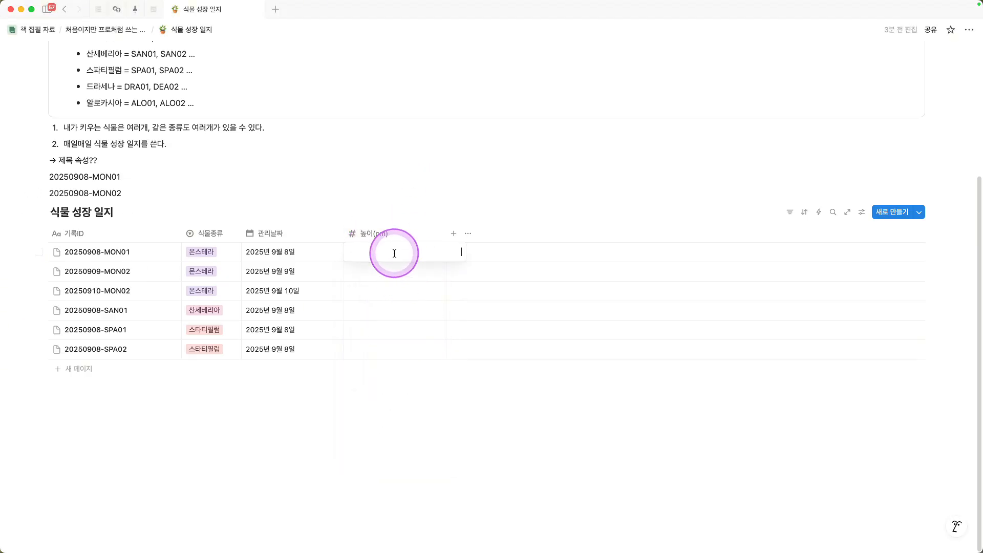
text(85)
key(Return)
click(397, 273)
text(82)
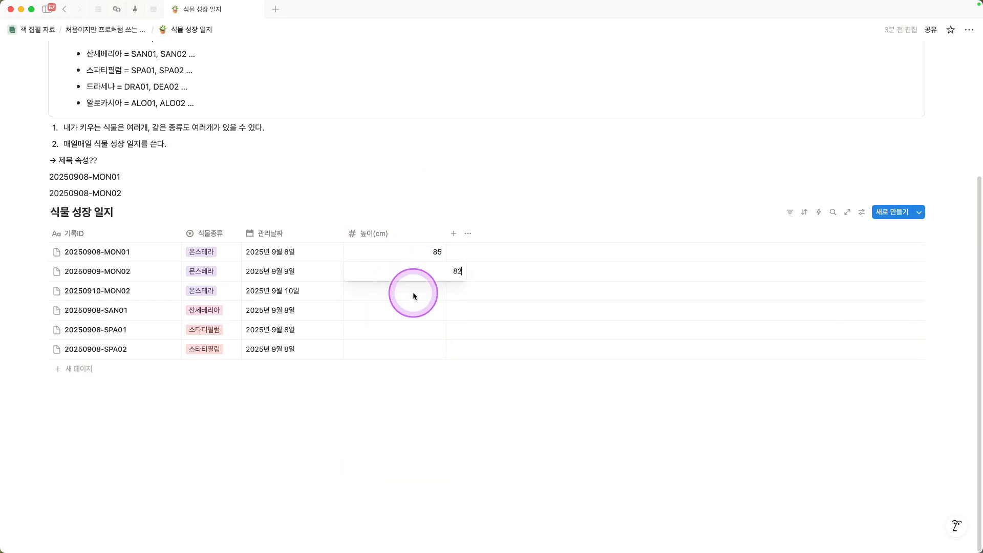
key(Return)
click(401, 293)
text(80 44 60 63)
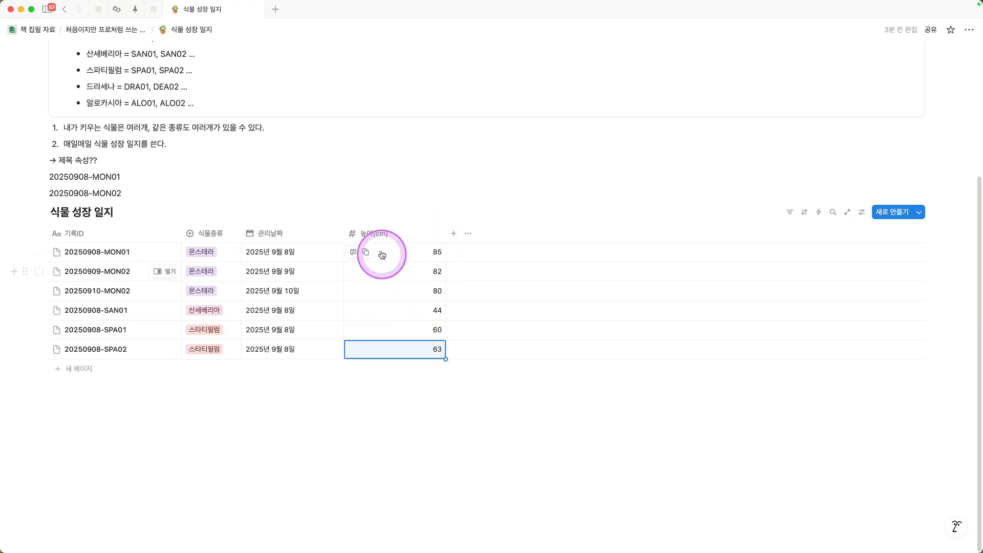
Step: Add a text property named "상태" after the 높이(cm) column and widen it slightly
click(452, 237)
click(491, 329)
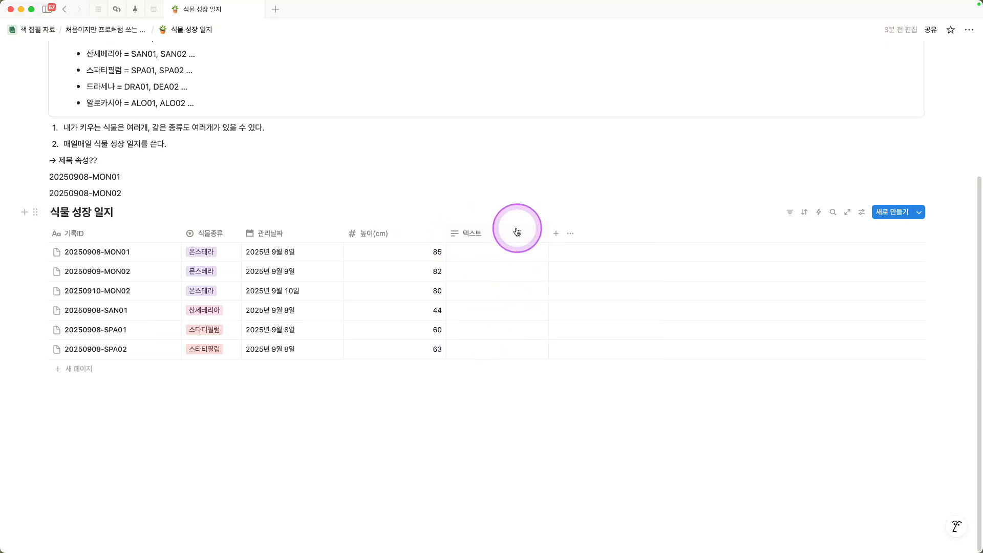
click(509, 232)
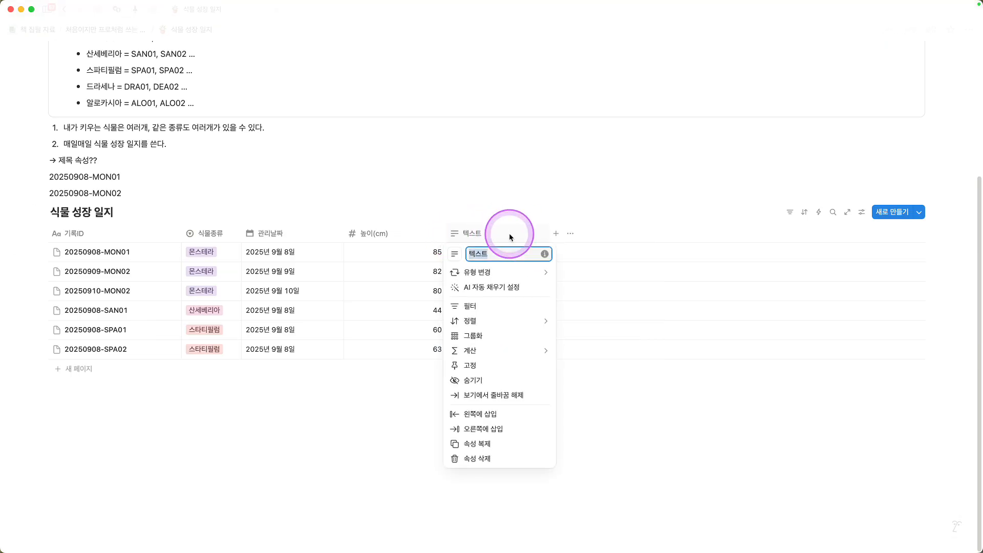
text(tkd)
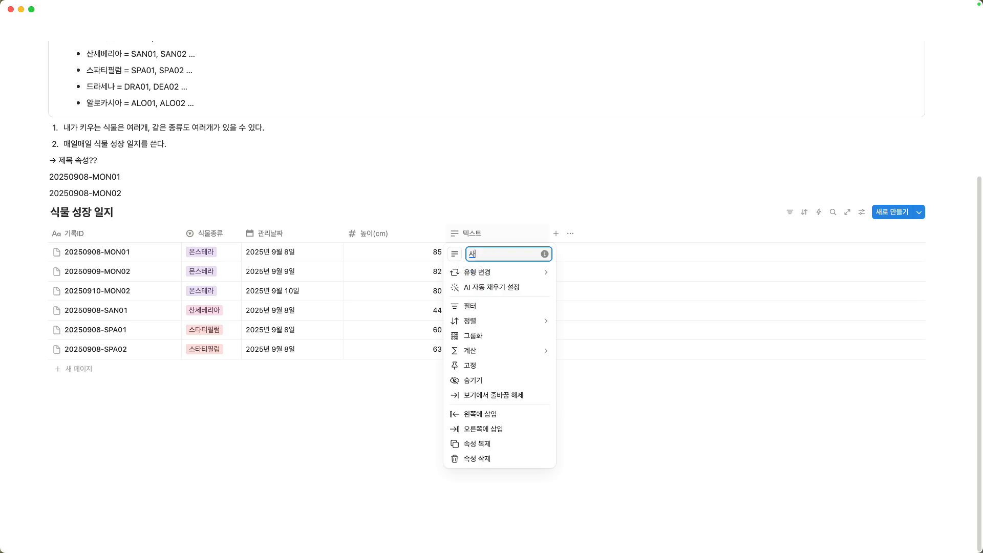
click(506, 188)
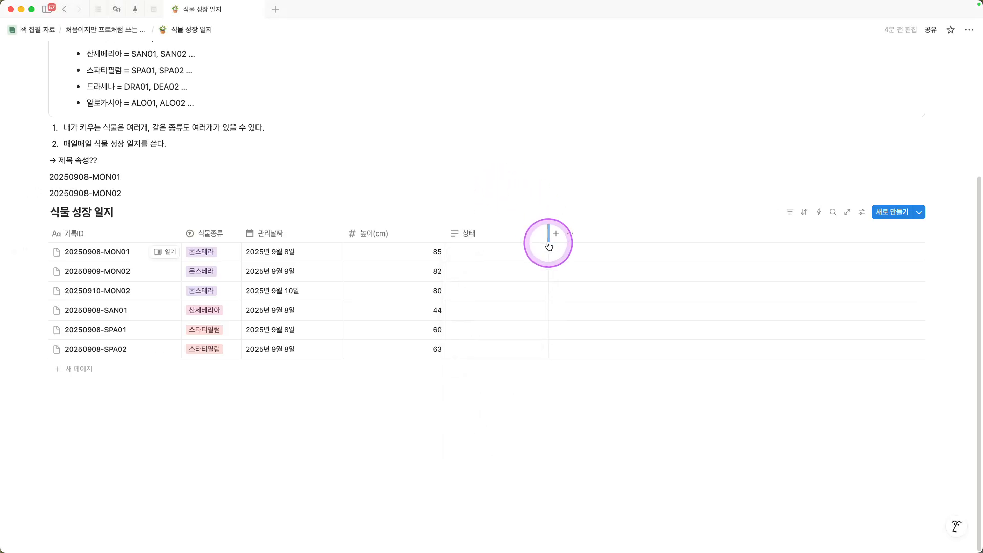
drag(547, 236, 562, 236)
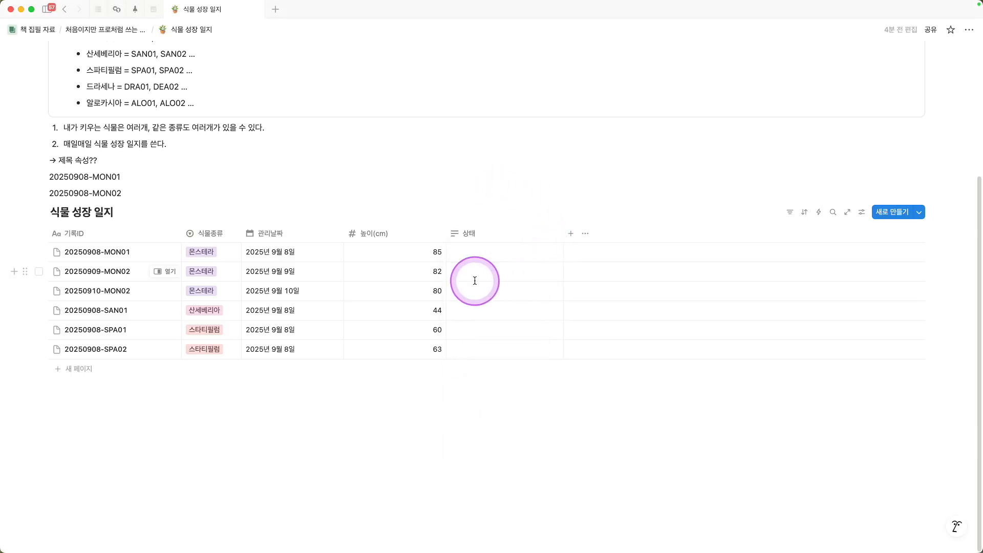
Step: Enter the 상태 values "건강함" for record 20250908-MON01 and "꽃봉오리" for record 20250908-SPA01
click(471, 255)
text(건강해)
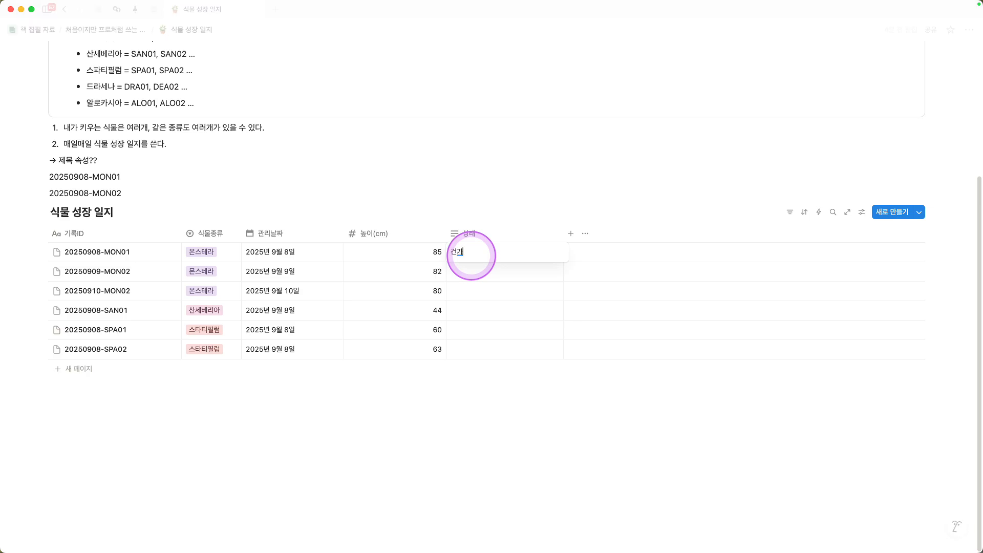
key(Return)
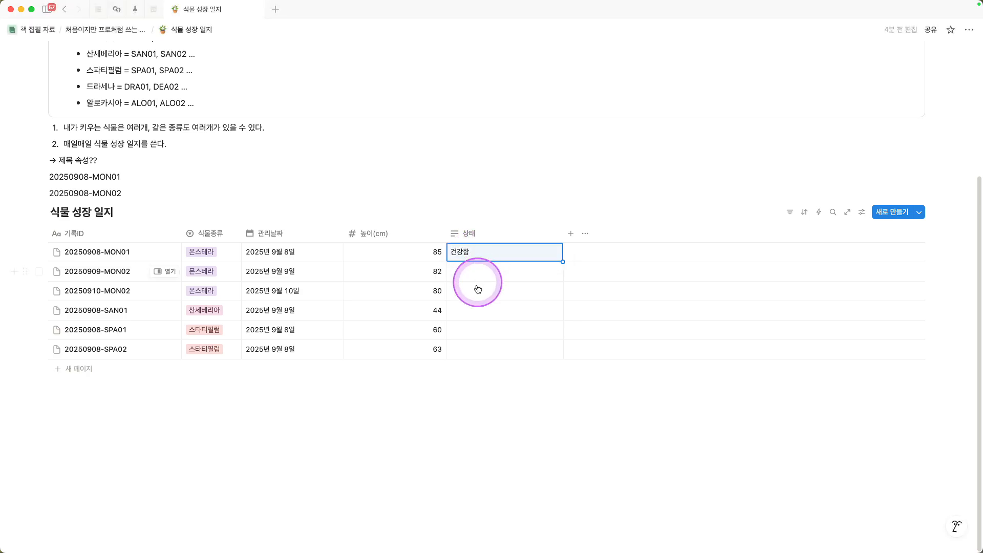
click(468, 328)
text(꽃봉)
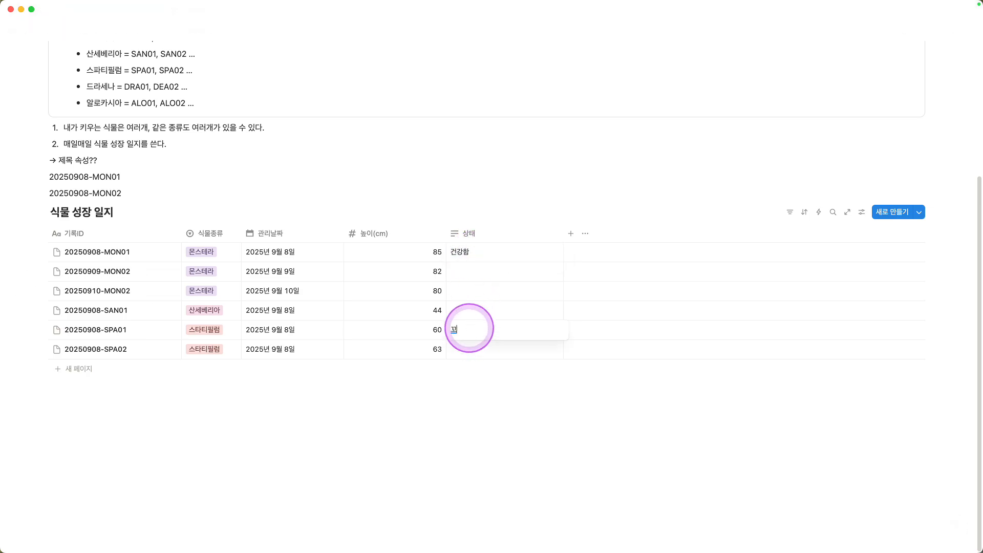
text(오리)
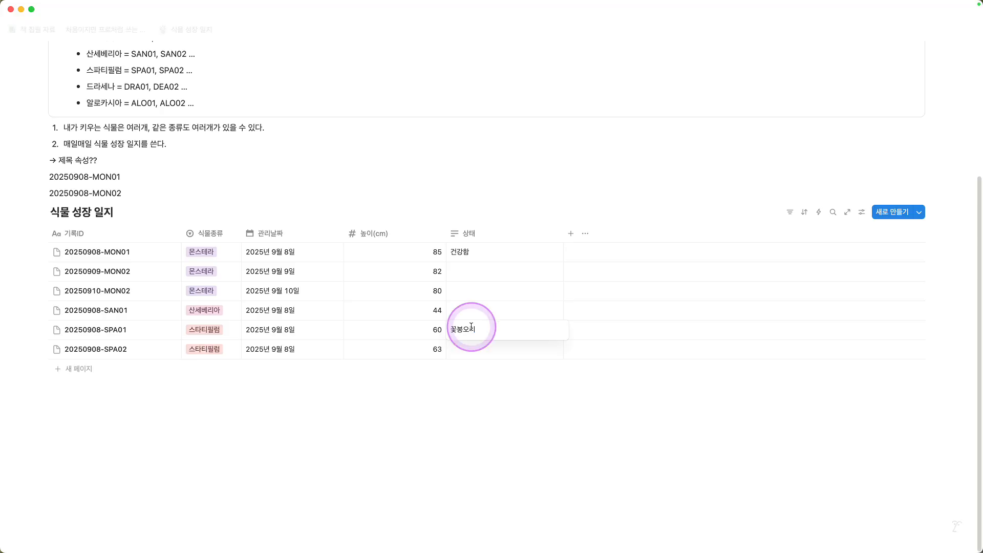
key(Return)
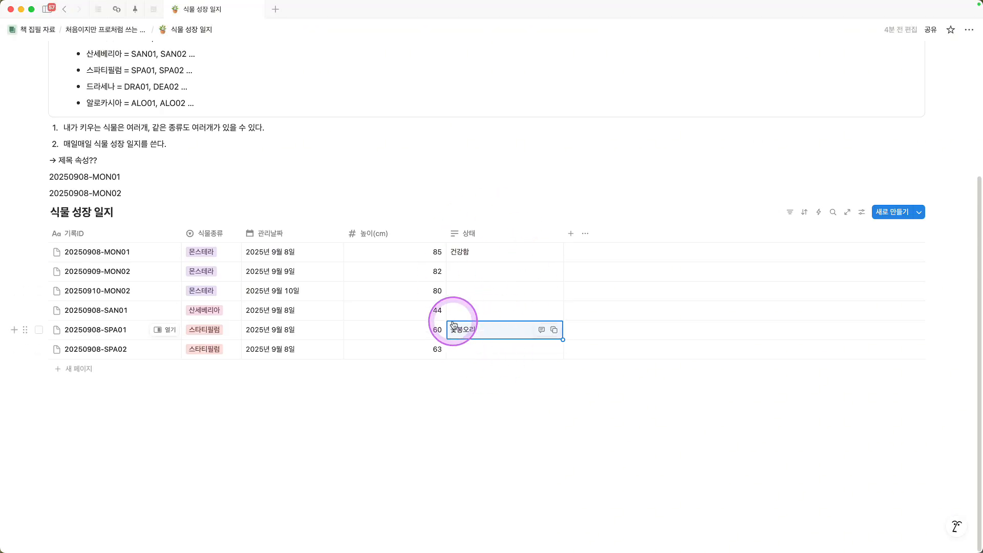
Step: Add a text property after the 상태 column and name it "비고"
click(569, 234)
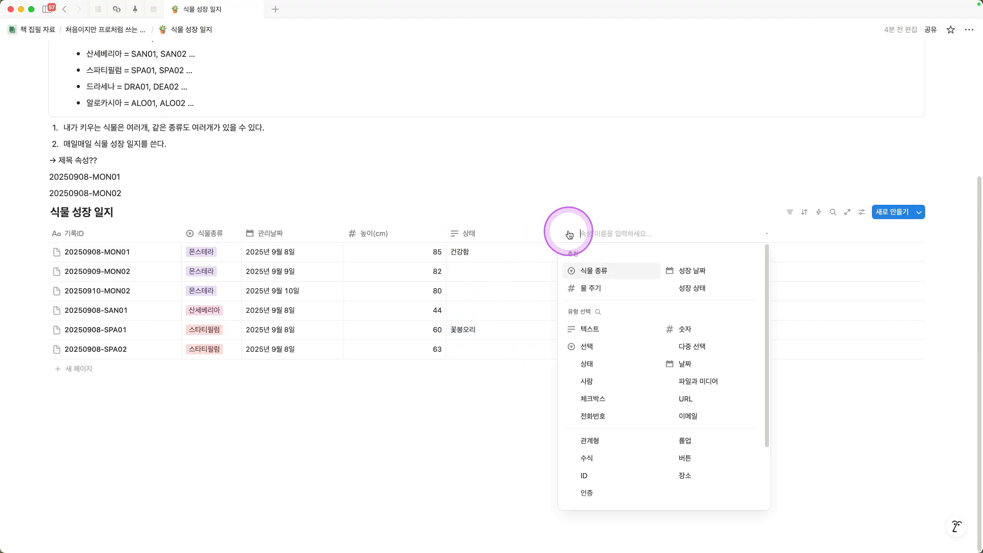
click(602, 331)
click(615, 234)
text(ㅂ)
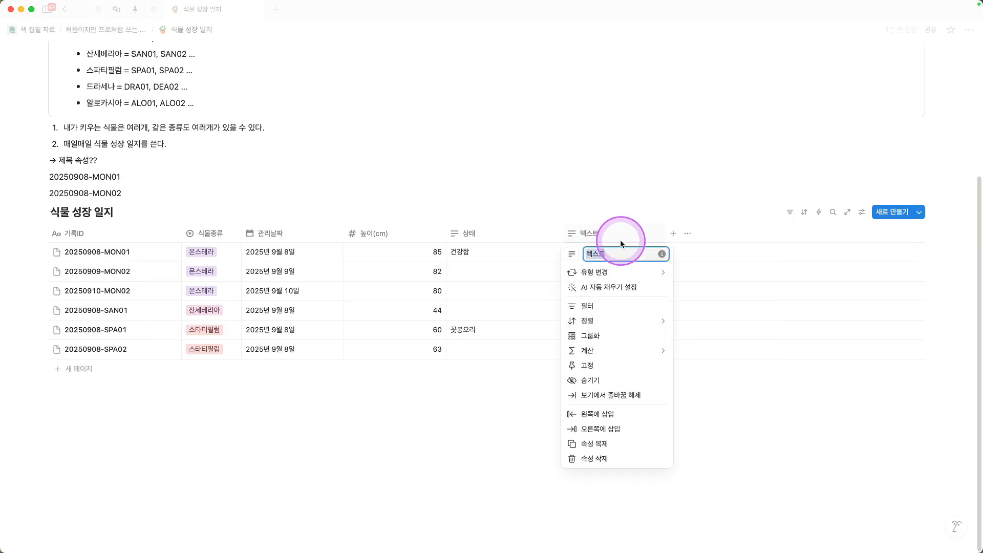
text(고)
click(634, 168)
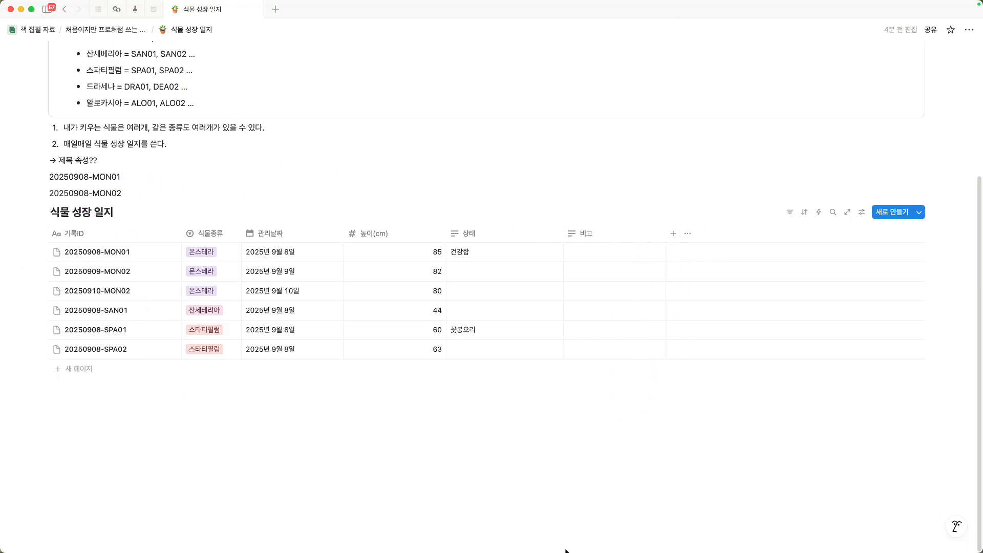
Step: Customize the page layout from the 20250908-MON01 record, pinning the 높이(cm) and 상태 properties to the heading
mouse_move(173, 263)
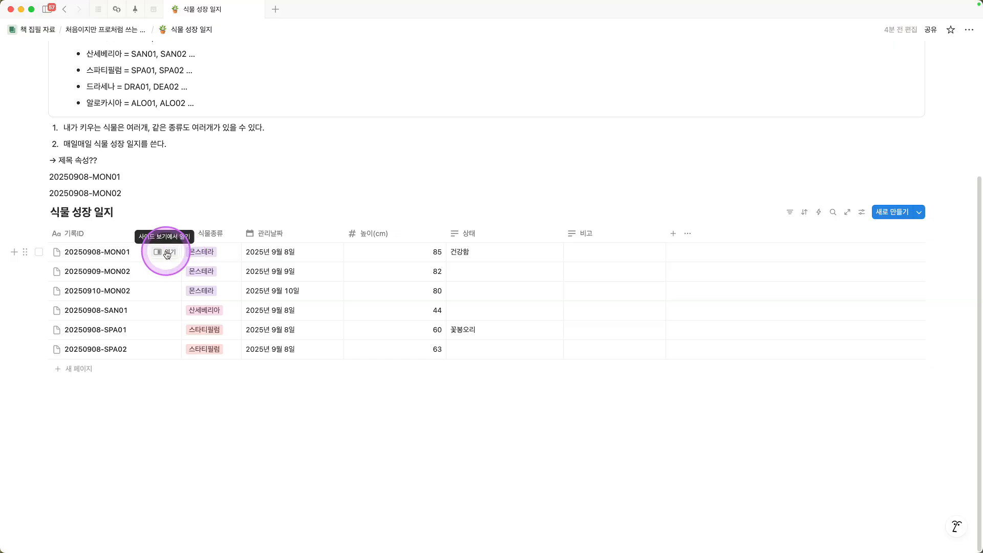
click(167, 253)
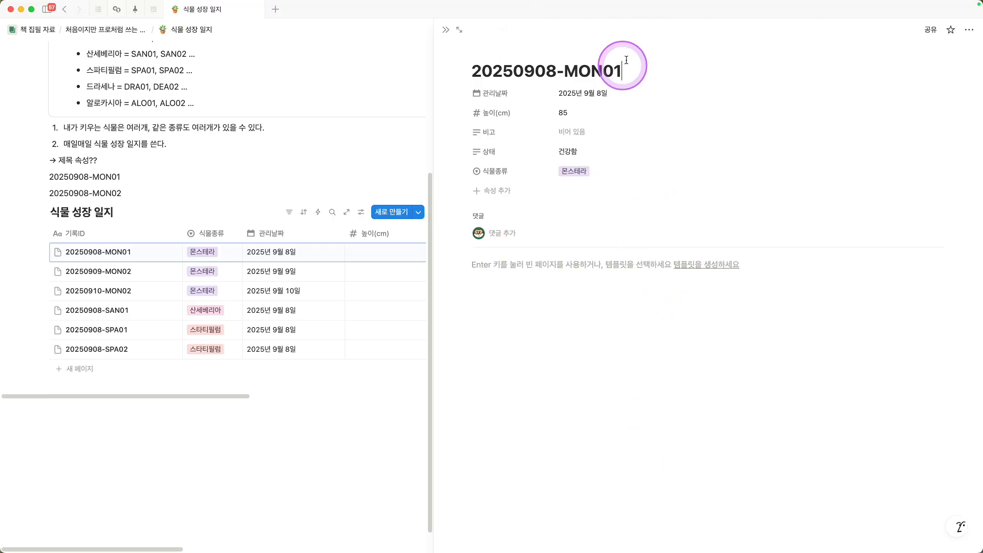
mouse_move(643, 50)
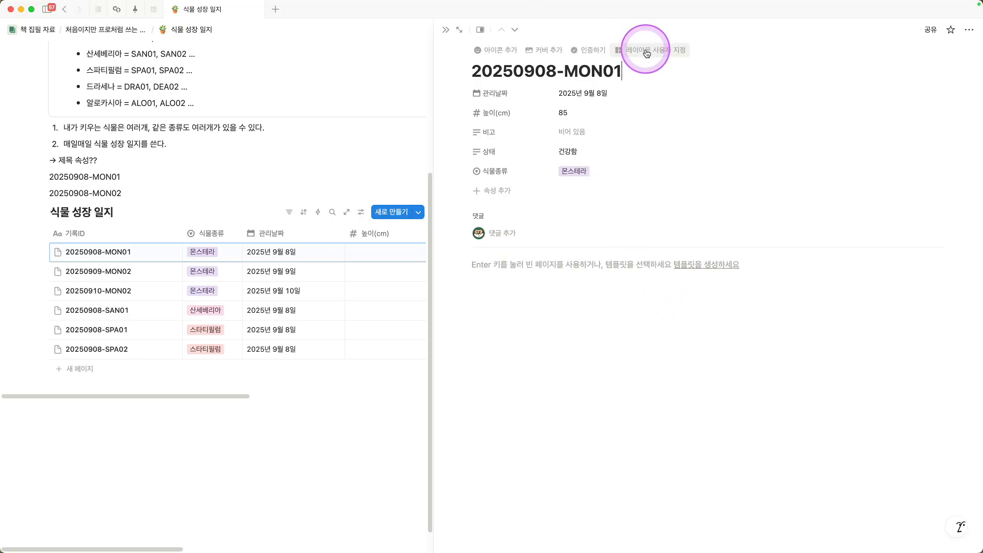
click(647, 51)
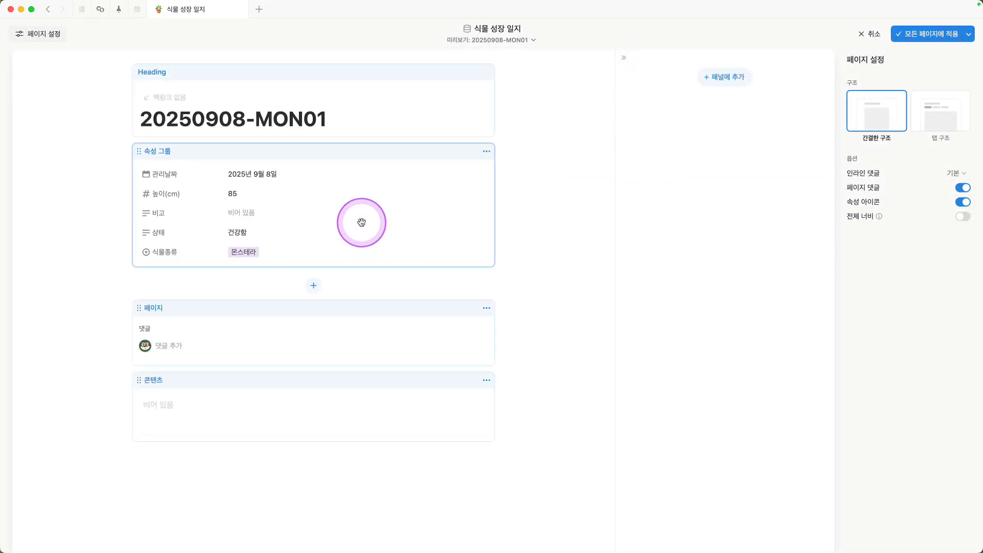
click(334, 106)
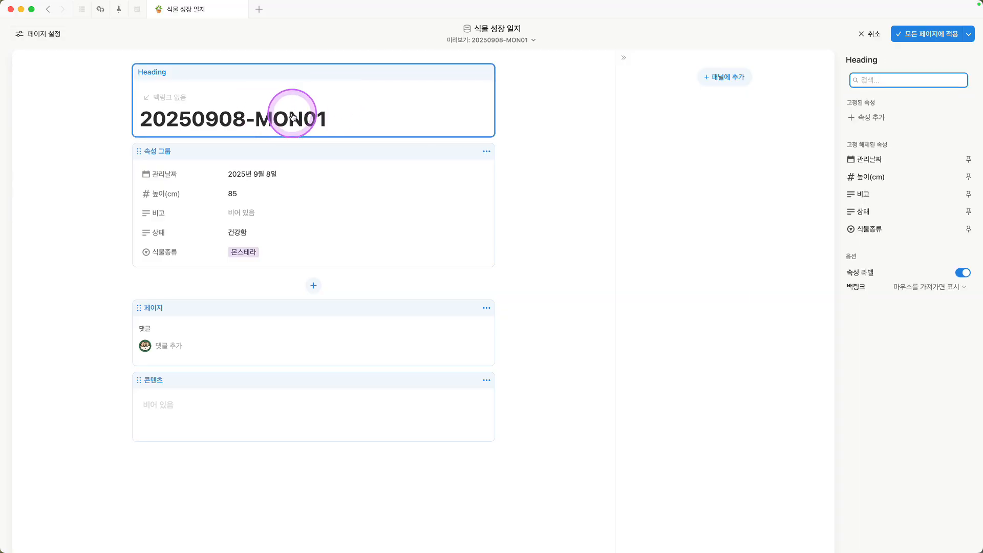
click(968, 178)
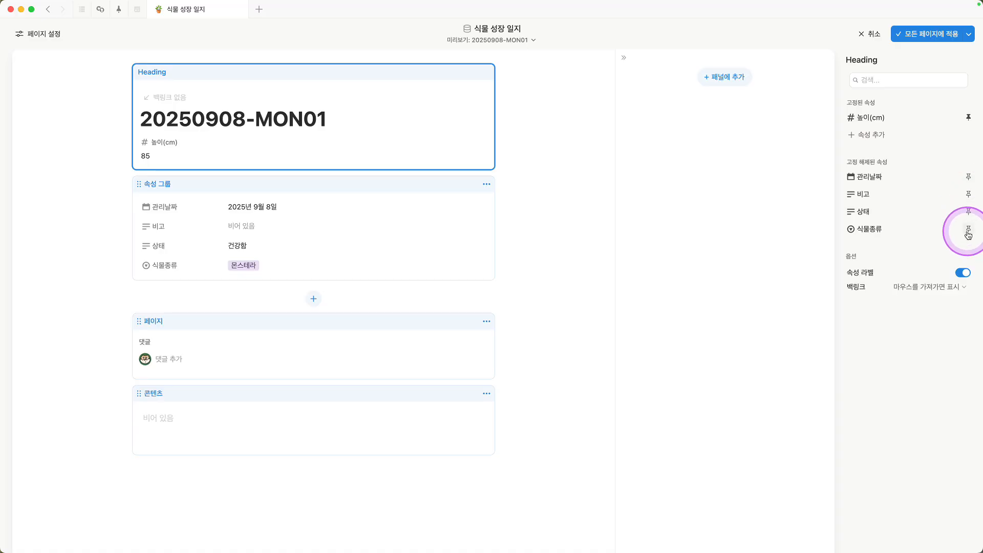
click(968, 211)
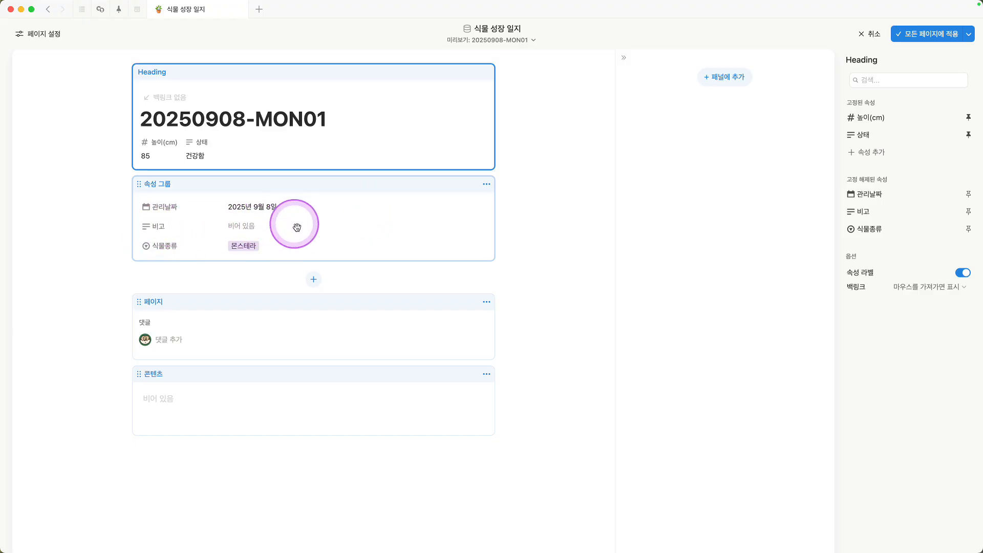
Step: Add 비고 as its own section below the property group and move the property group into the layout's side panel
click(313, 279)
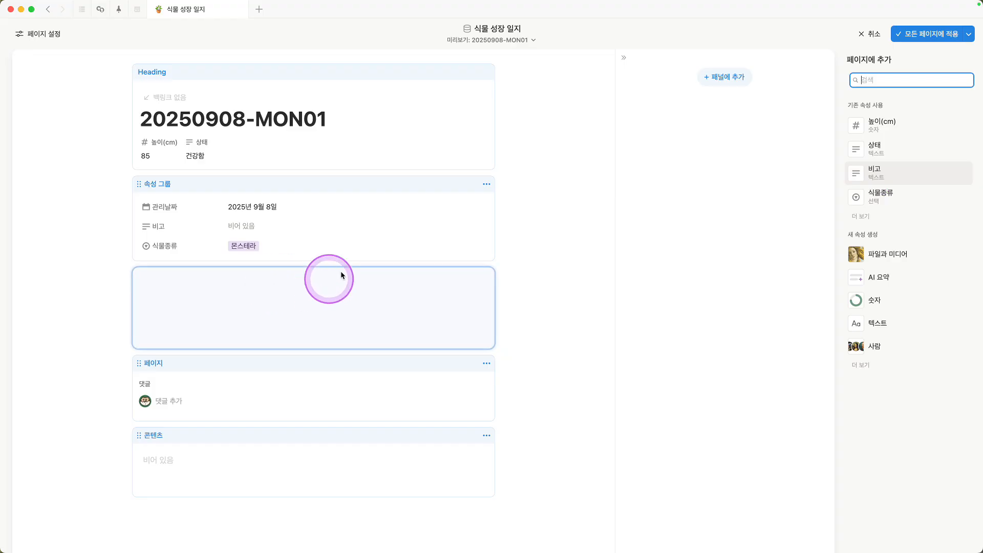
click(881, 177)
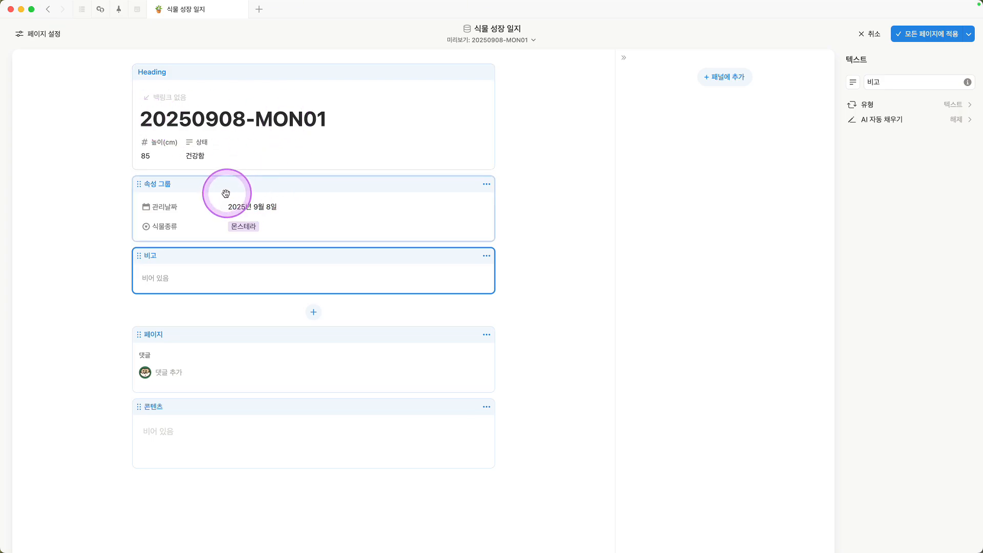
drag(226, 190, 694, 89)
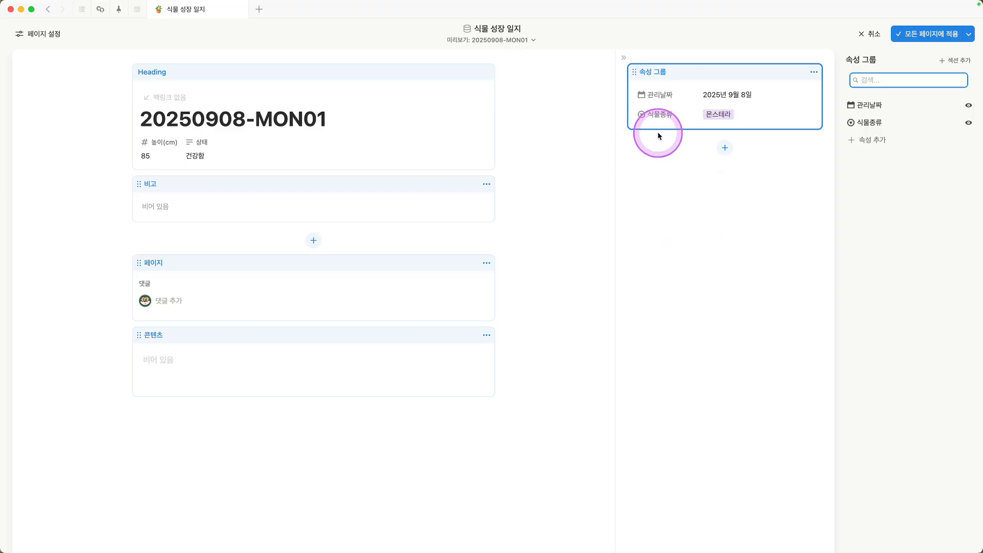
click(741, 507)
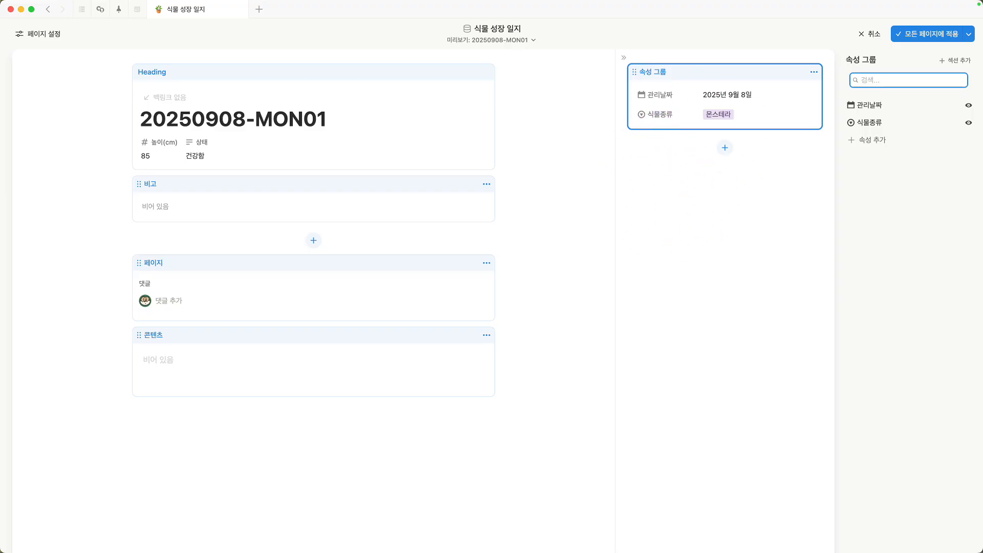
key(super+minus)
key(super+minus)
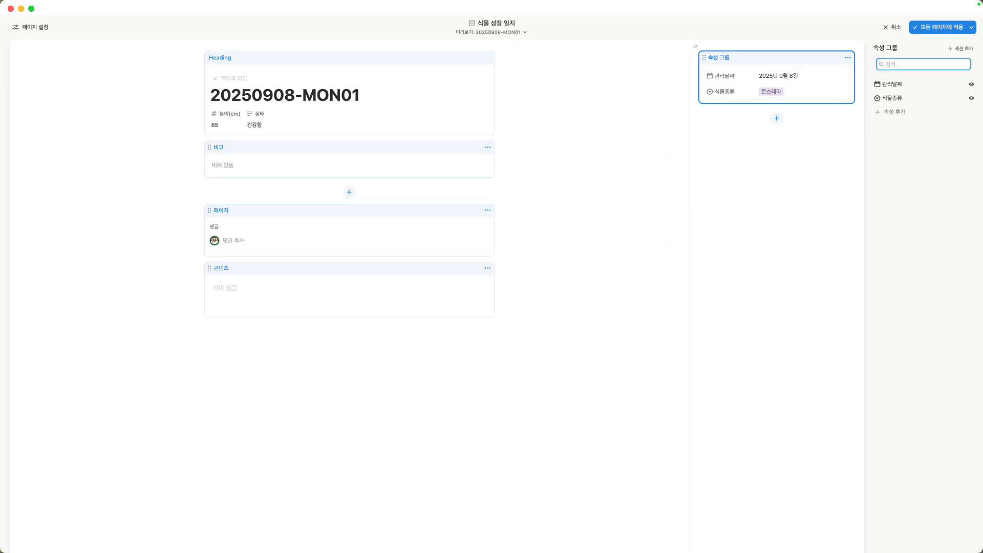
key(super+plus)
key(super+plus)
key(super+Tab)
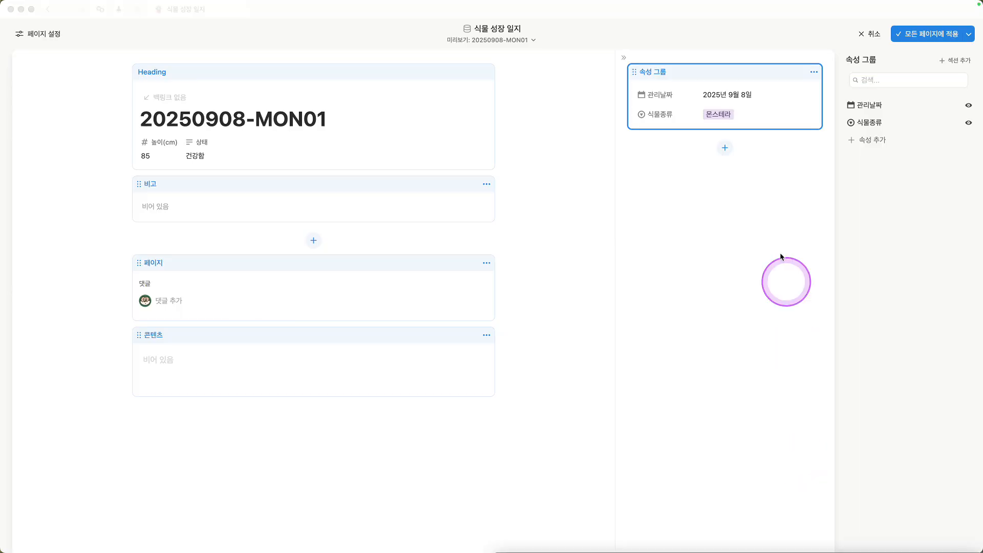
Step: Apply the customized record layout to all pages of the 식물 성장 일지 database
click(762, 193)
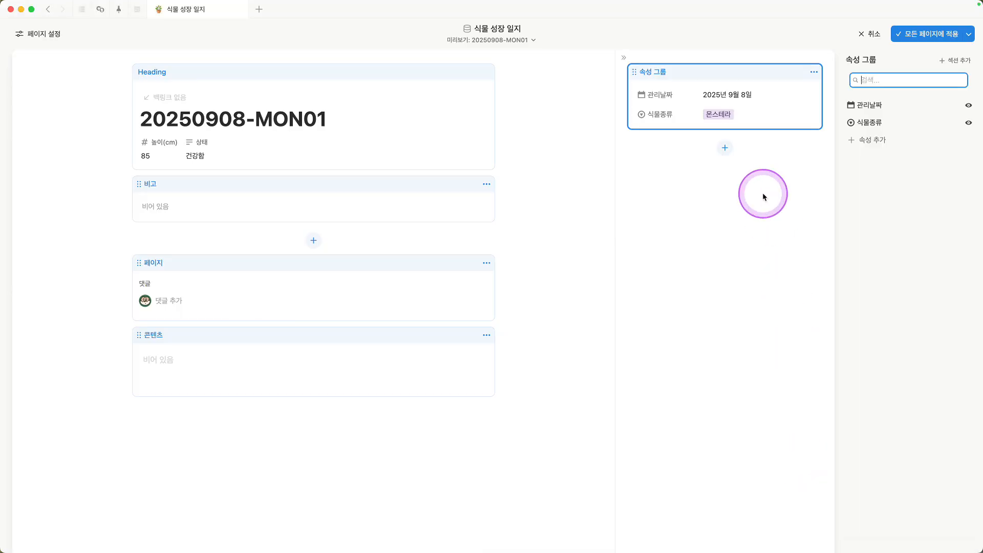
click(923, 36)
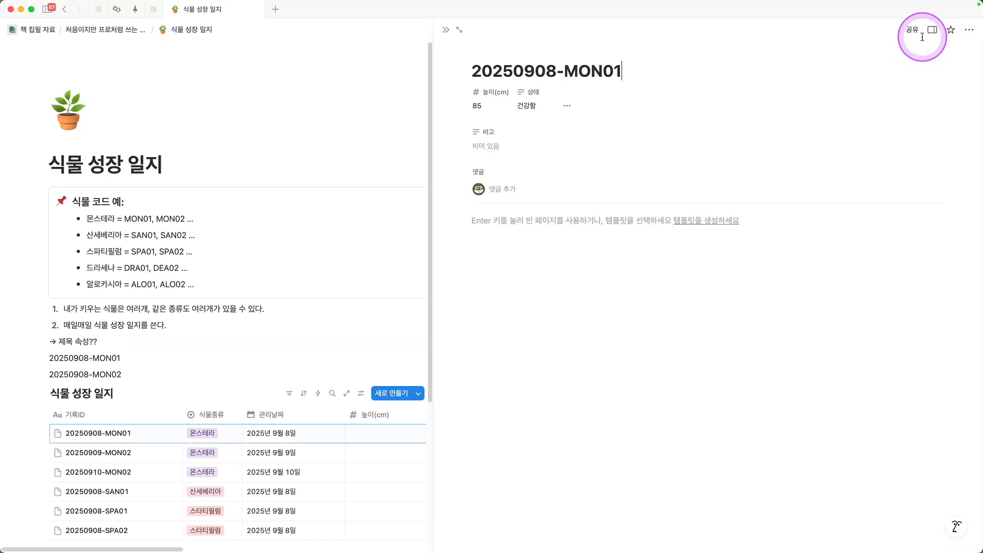
Step: Check the applied layout on records 20250909-MON02, 20250910-MON02 and 20250908-SAN01, and close the record preview to return to the full table
click(168, 453)
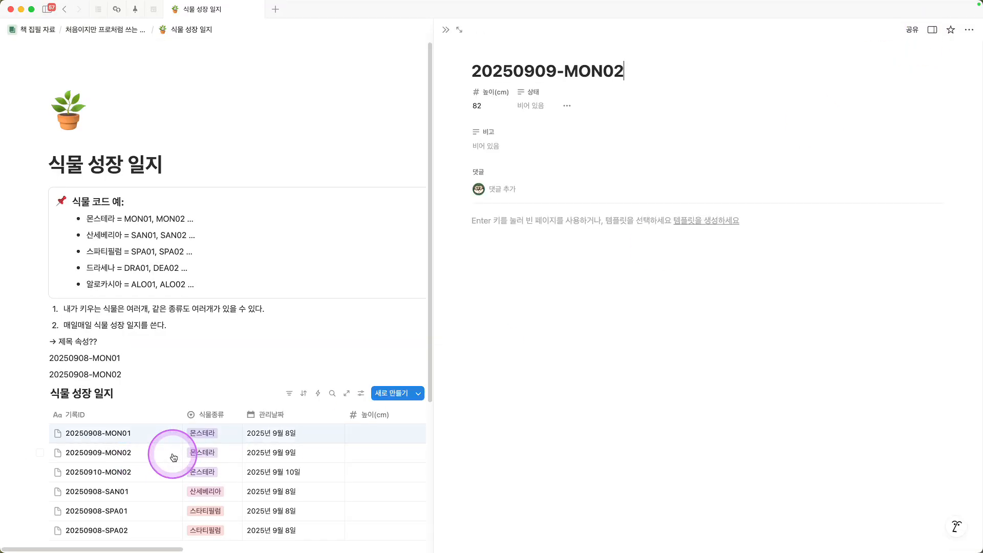
scroll(173, 433, down, 2)
click(173, 431)
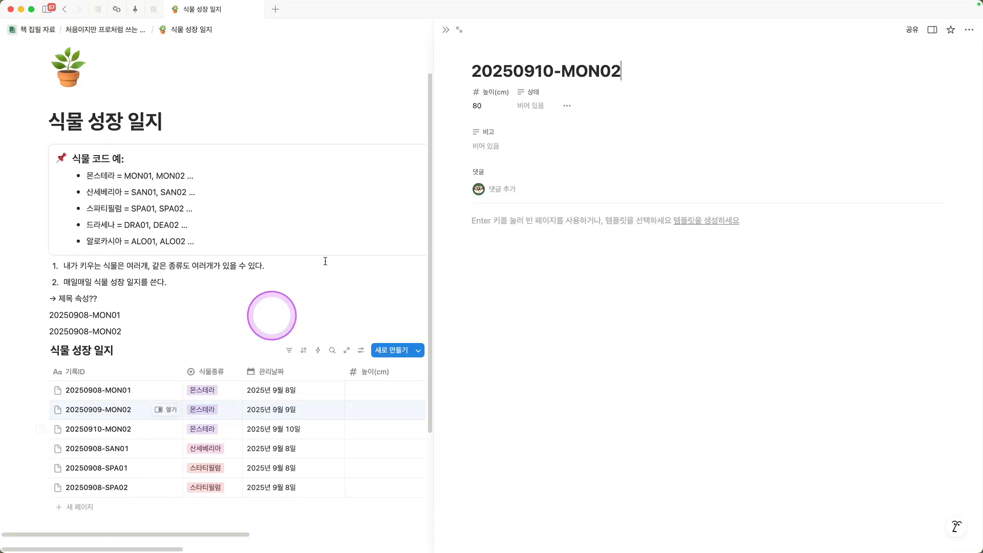
click(161, 448)
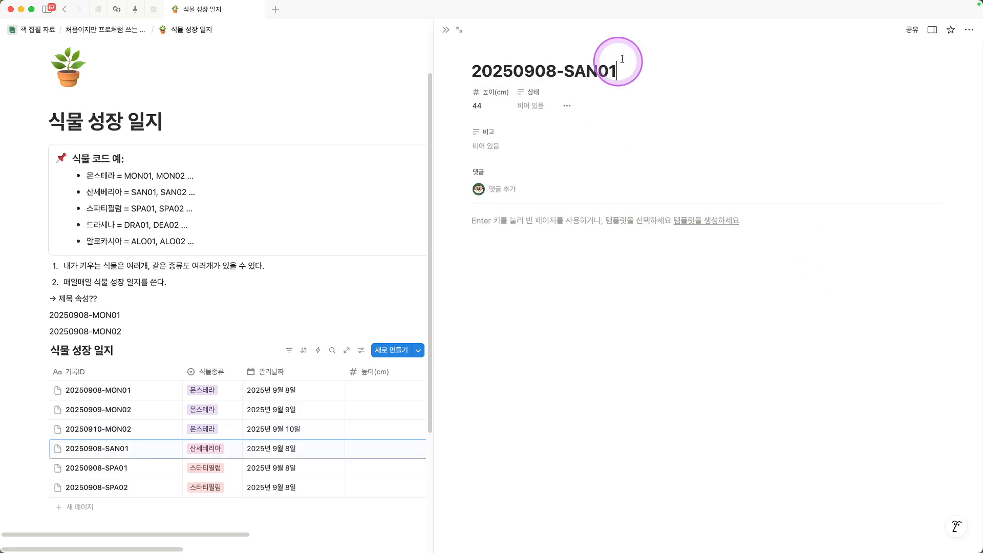
click(445, 29)
scroll(440, 381, down, 2)
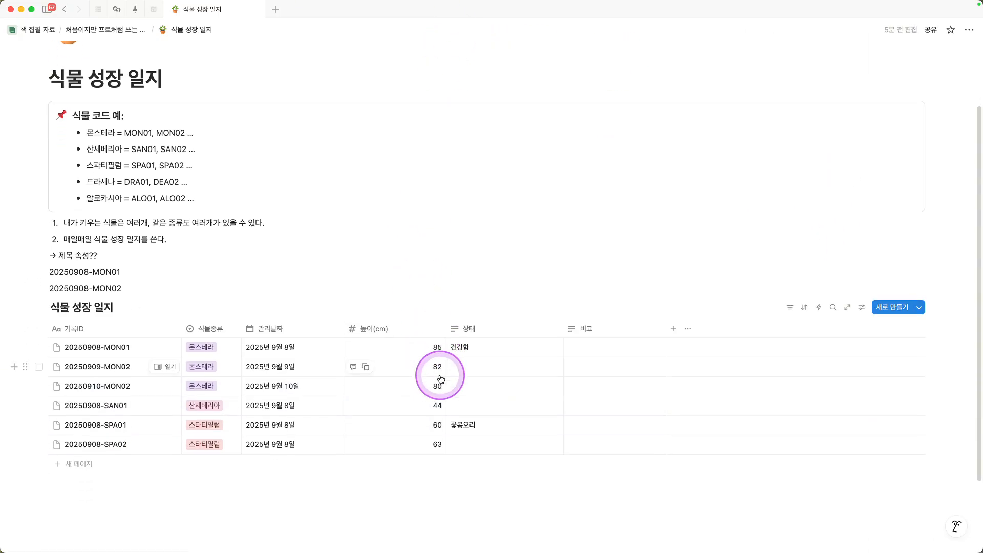